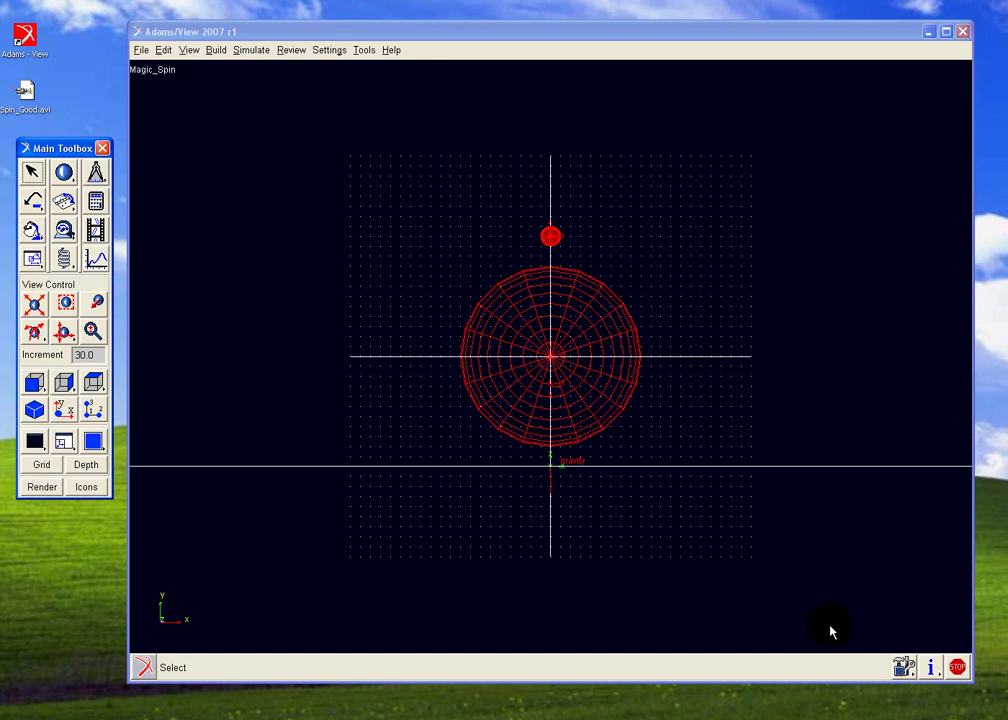
Step: Show the Interactive Simulation Controls, with End Time 0.5 and 200 steps
{"action": "left_click", "coordinate": [96, 204]}
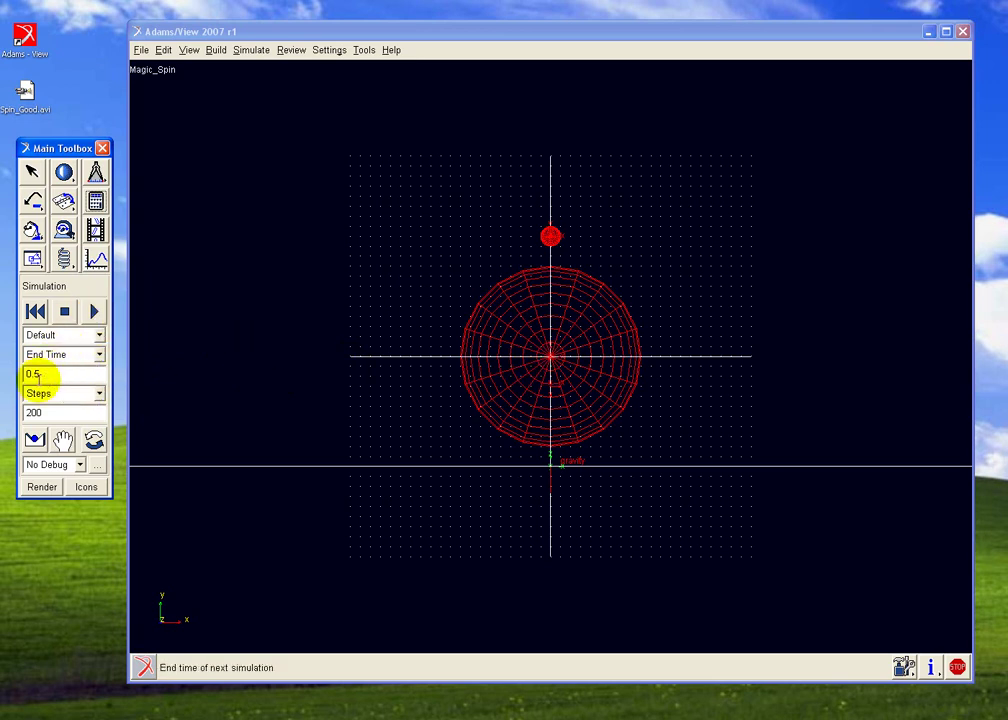
Step: Run a brief trial simulation of the top, then stop it and reset the model
{"action": "left_click", "coordinate": [92, 311]}
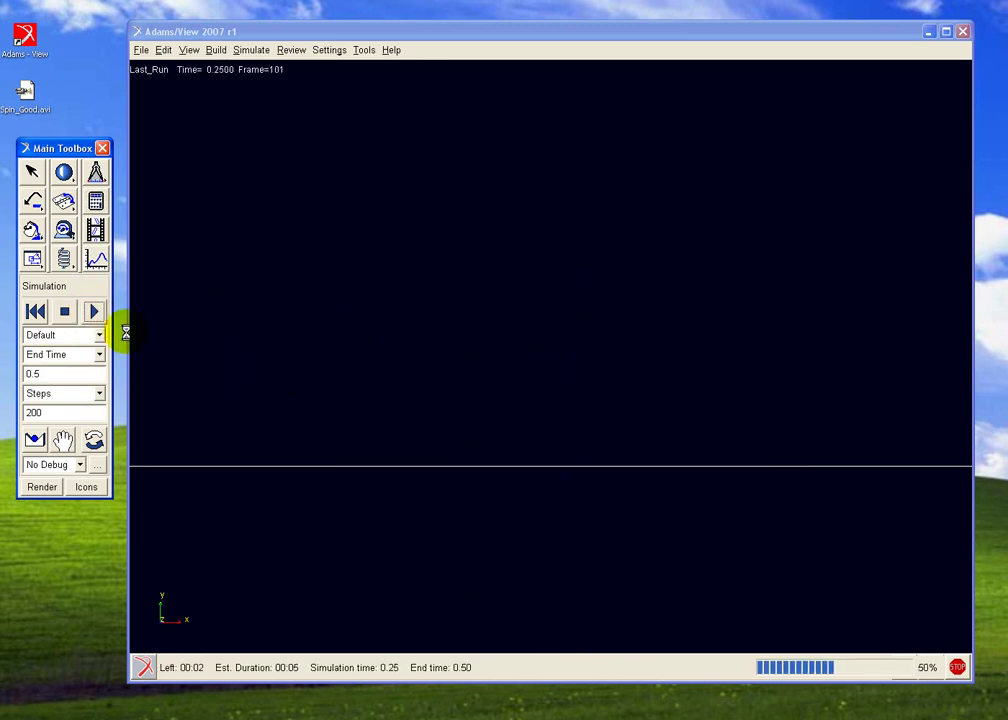
{"action": "left_click", "coordinate": [64, 311]}
{"action": "left_click", "coordinate": [35, 311]}
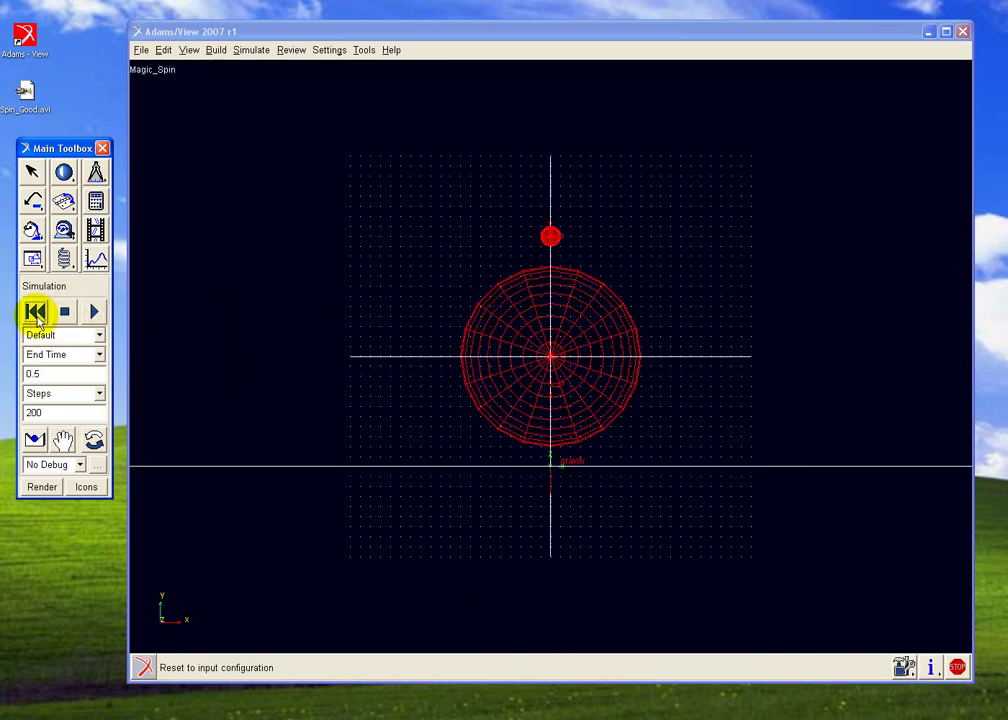
Step: Change the simulation End Time to 0.1, run it, and reset the model
{"action": "double_click", "coordinate": [48, 374]}
{"action": "type", "text": "0.1"}
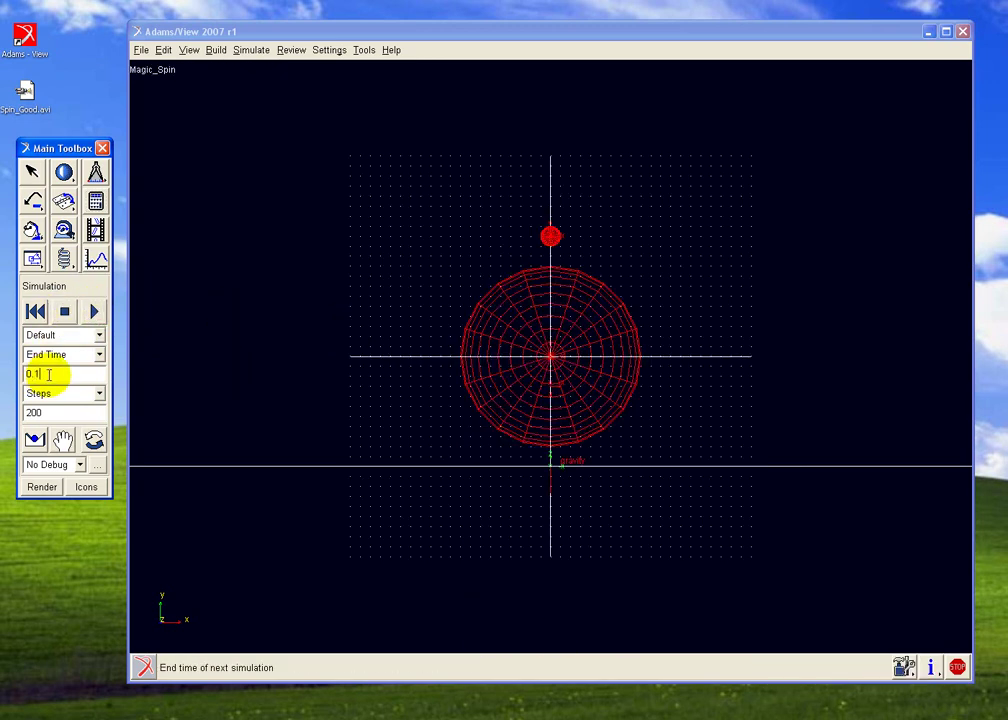
{"action": "left_click", "coordinate": [92, 311]}
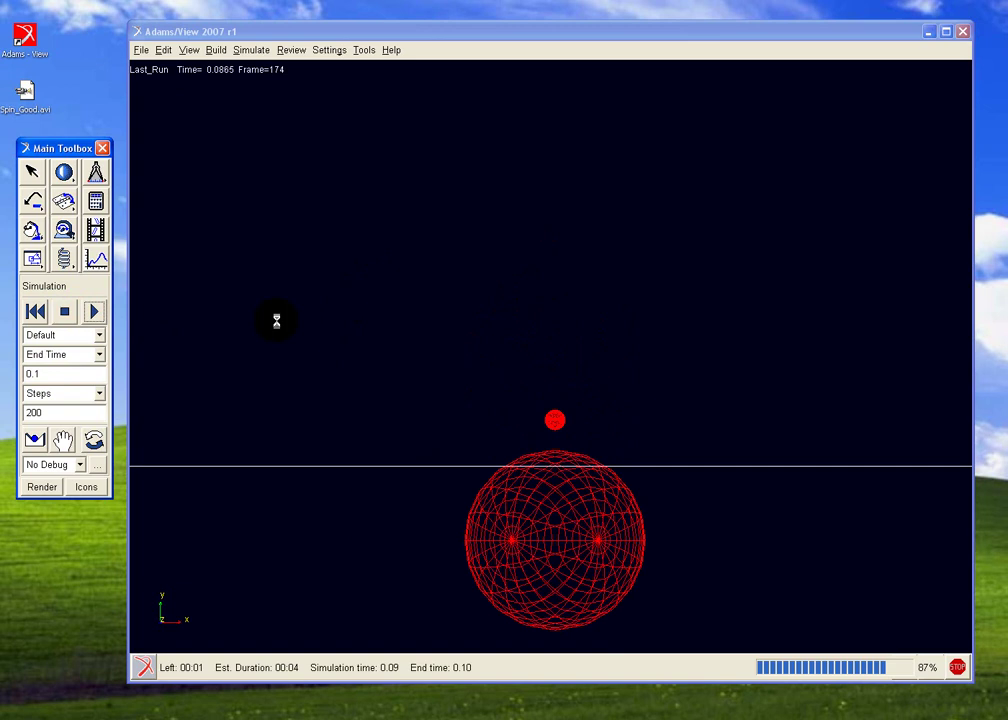
{"action": "left_click", "coordinate": [34, 311]}
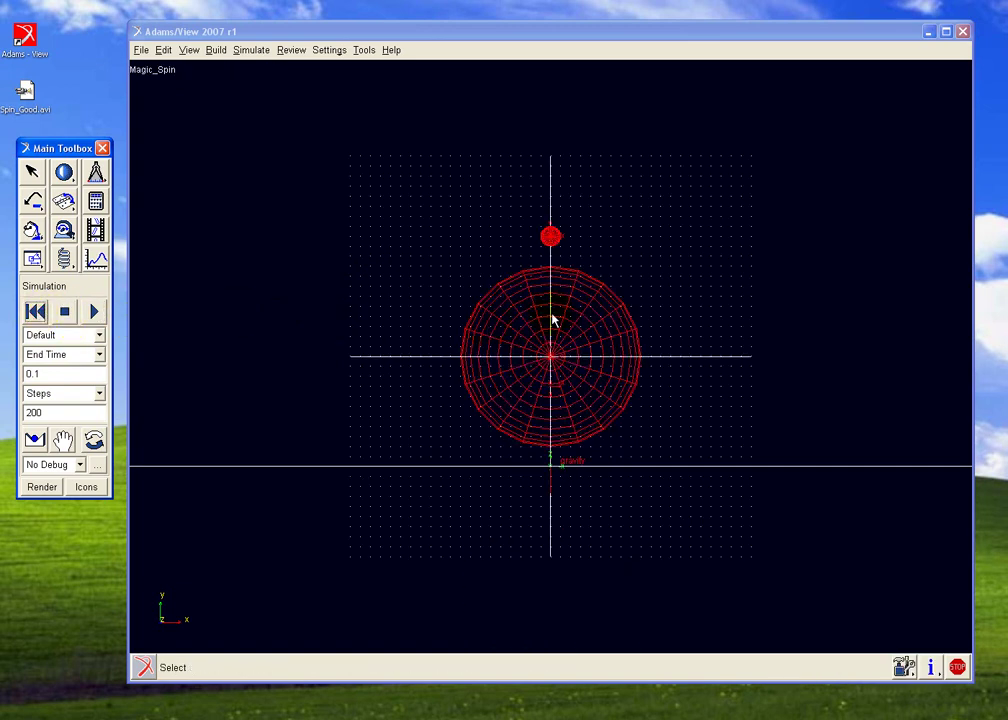
Step: Rotate the view edge-on to the ground plane and zoom in around the top
{"action": "key", "text": "r"}
{"action": "mouse_move", "coordinate": [508, 396]}
{"action": "left_mouse_down"}
{"action": "mouse_move", "coordinate": [508, 387]}
{"action": "mouse_move", "coordinate": [513, 394]}
{"action": "left_mouse_up"}
{"action": "key", "text": "w"}
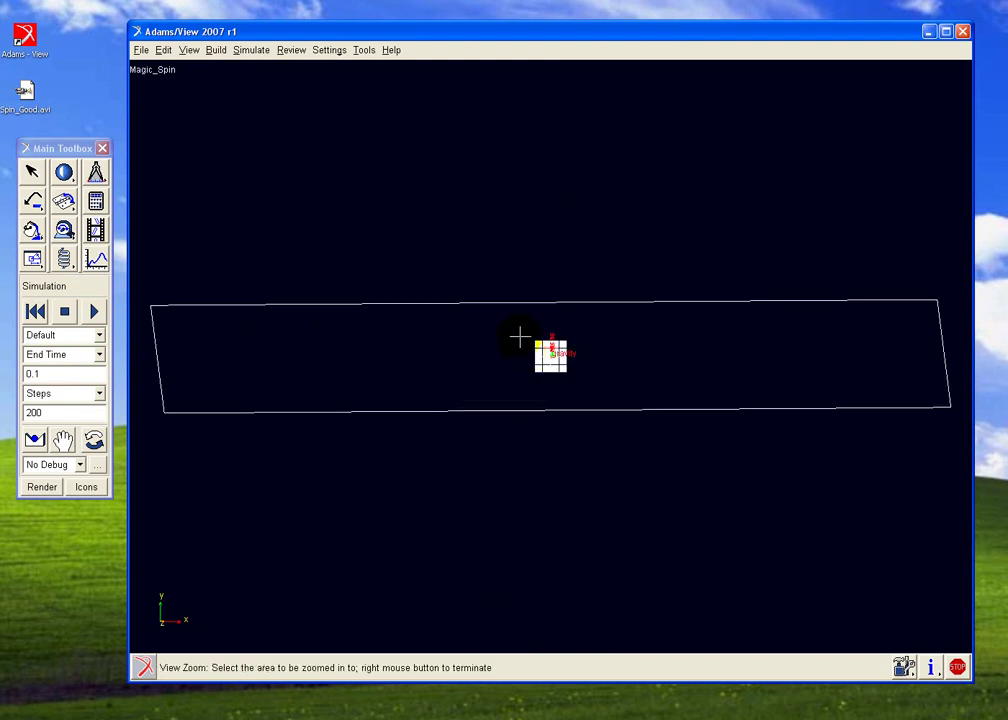
{"action": "left_click_drag", "start_coordinate": [521, 337], "coordinate": [580, 371]}
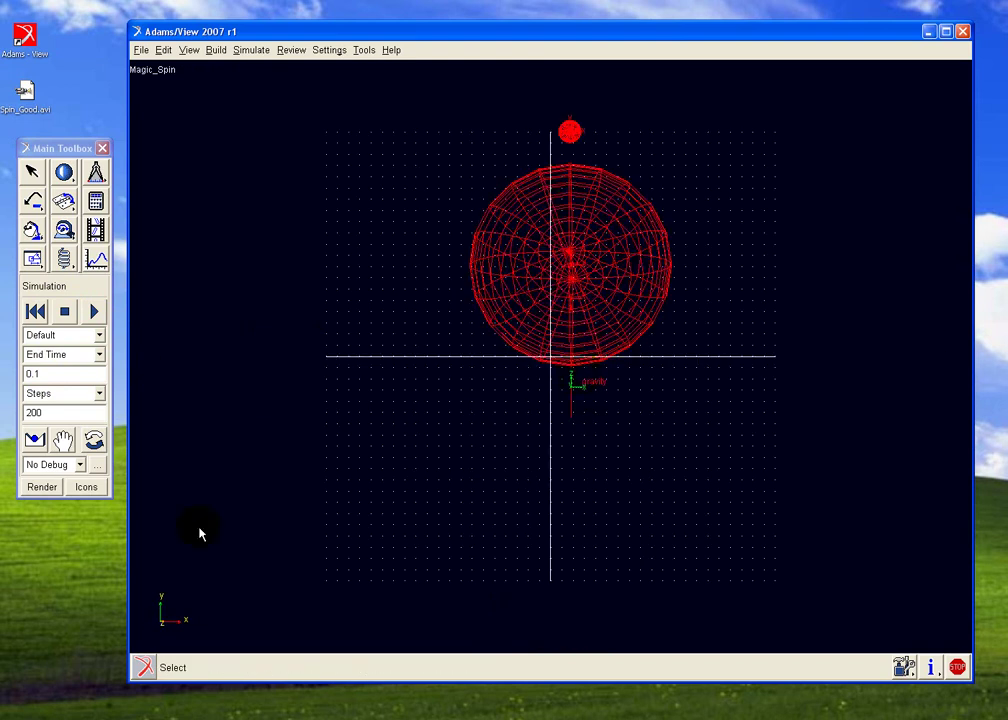
Step: Hide the model icons and working grid, leaving the top in wireframe
{"action": "left_click", "coordinate": [42, 486]}
{"action": "left_click", "coordinate": [88, 487]}
{"action": "left_click", "coordinate": [42, 486]}
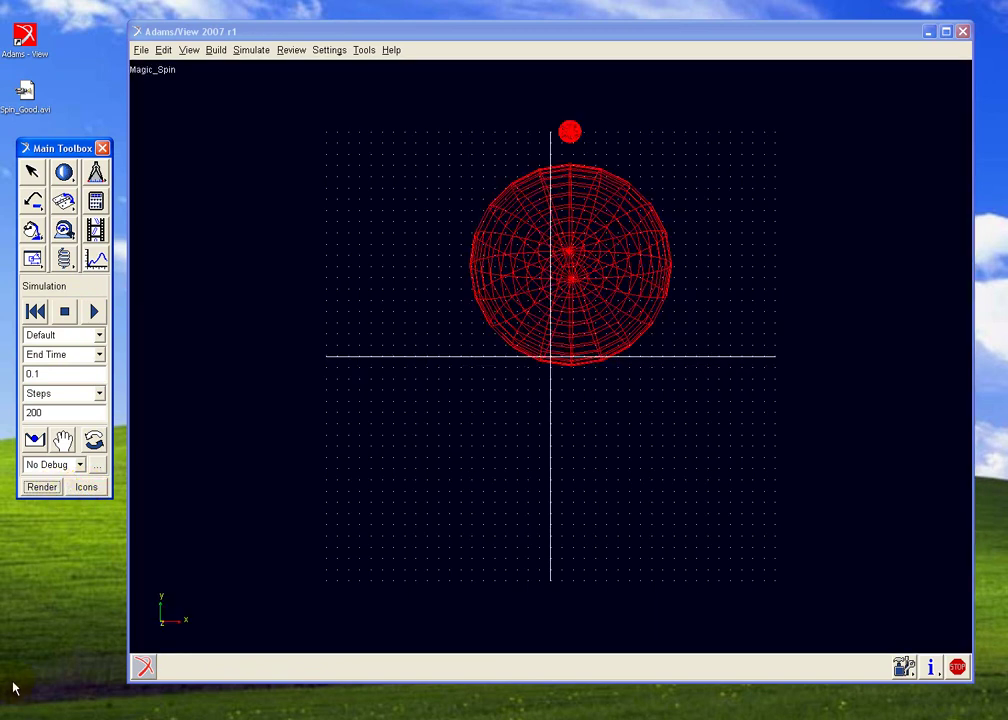
{"action": "left_click", "coordinate": [31, 172]}
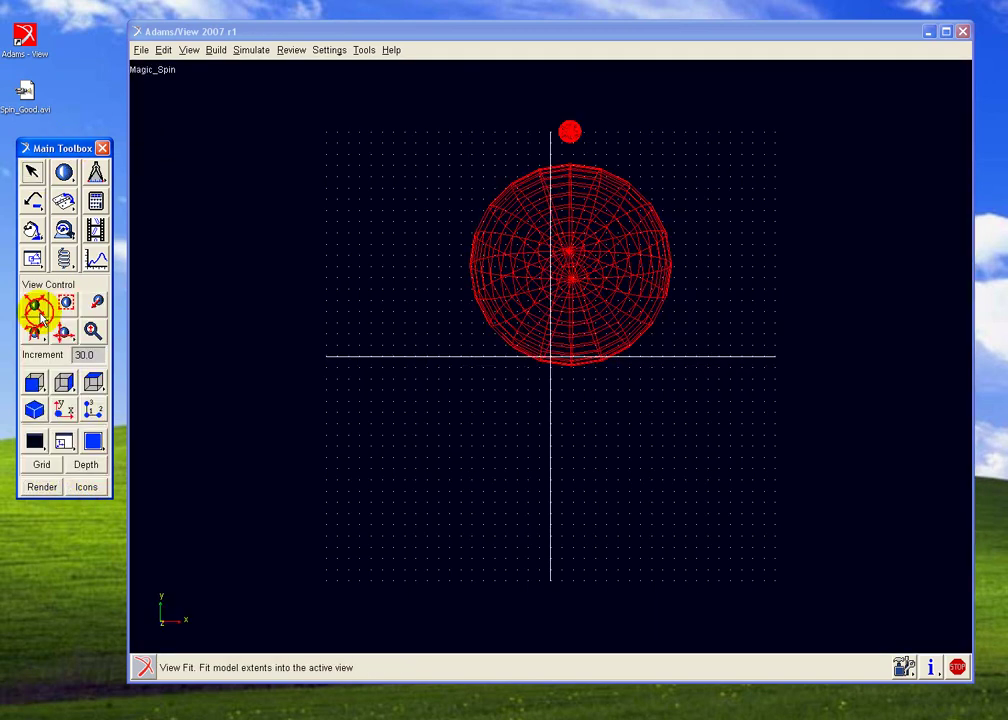
{"action": "left_click", "coordinate": [41, 464]}
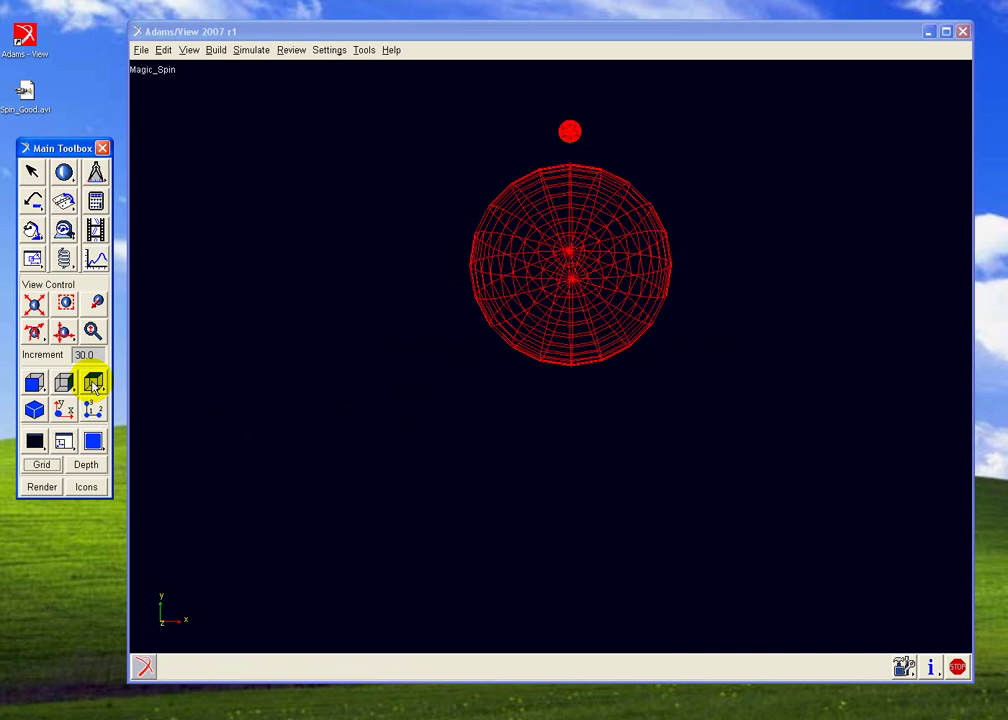
Step: Run another 0.1 s simulation, reset it, and return to View Control with the grid shown
{"action": "left_click", "coordinate": [96, 261]}
{"action": "left_click", "coordinate": [94, 311]}
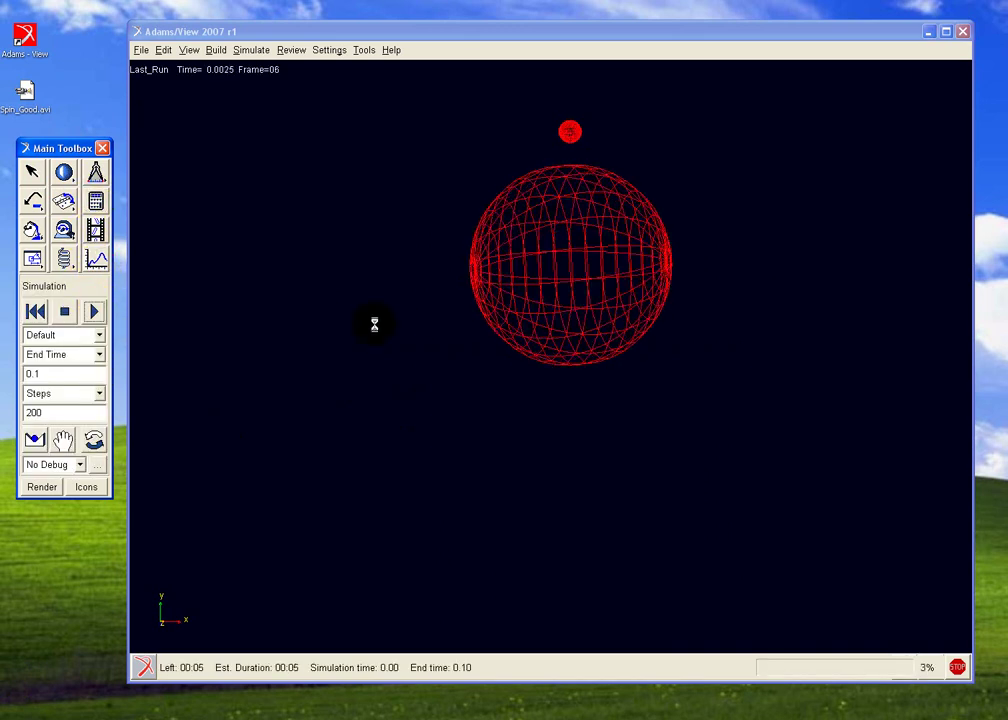
{"action": "left_click", "coordinate": [64, 311]}
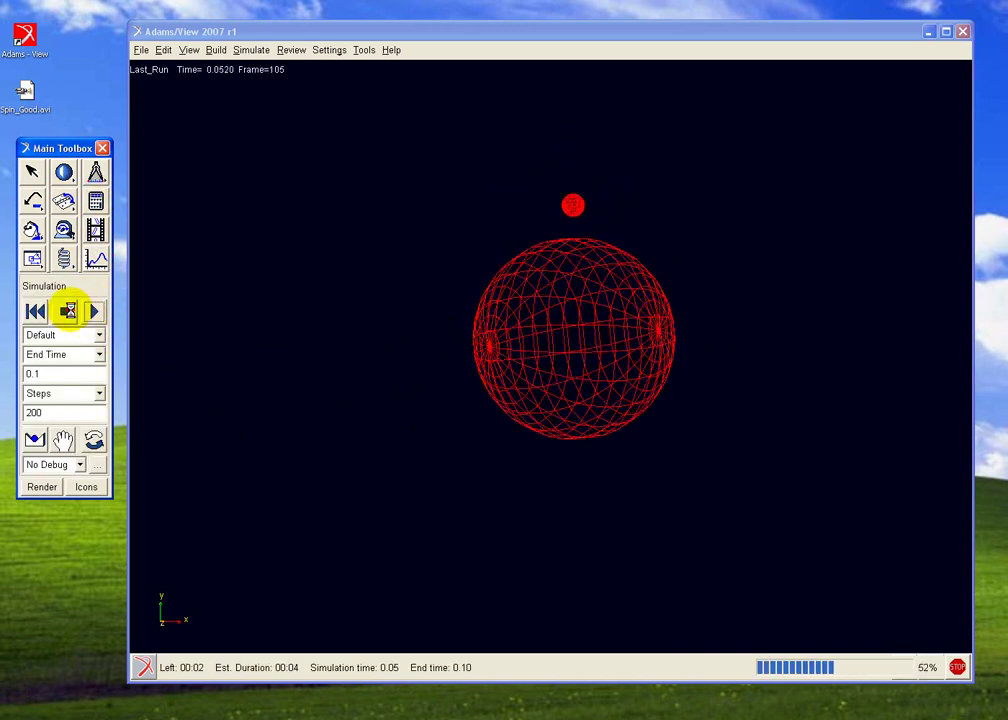
{"action": "left_click", "coordinate": [35, 311]}
{"action": "left_click", "coordinate": [31, 172]}
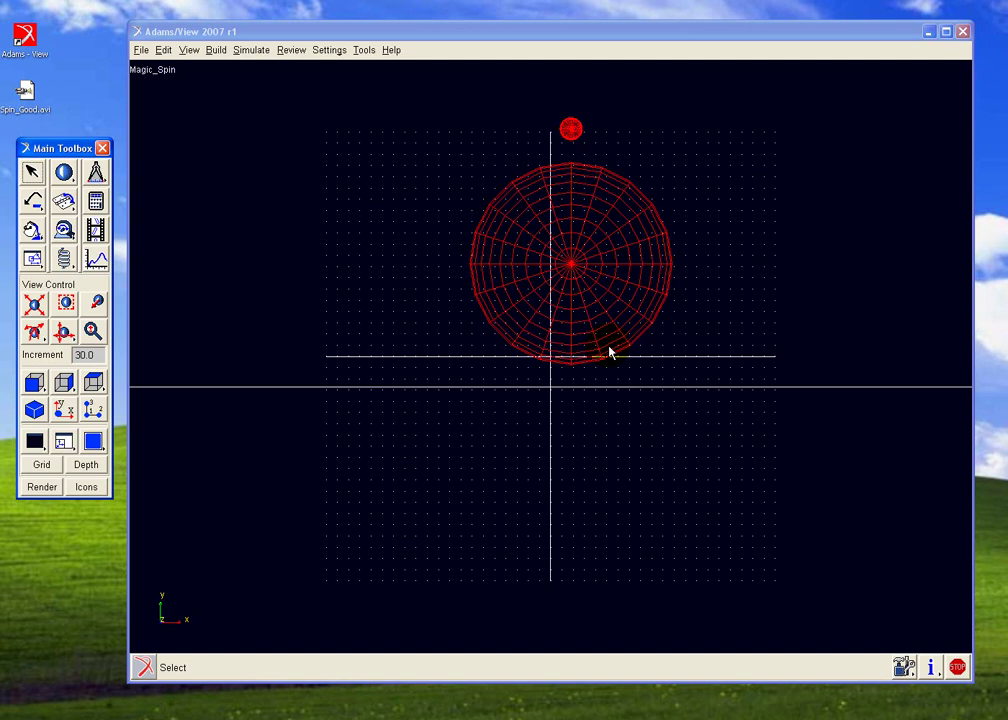
Step: Zoom and rotate onto the top, hide the working grid, and bring up the Forces flyout
{"action": "key", "text": "z"}
{"action": "left_click_drag", "start_coordinate": [610, 349], "coordinate": [578, 352]}
{"action": "key", "text": "r"}
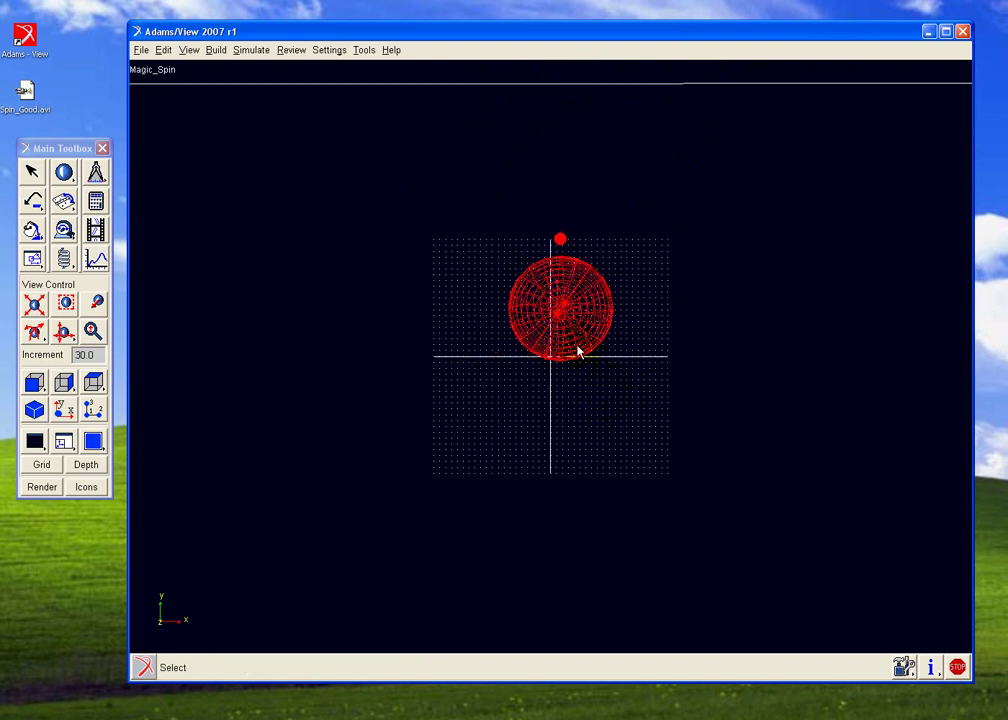
{"action": "left_click", "coordinate": [41, 464]}
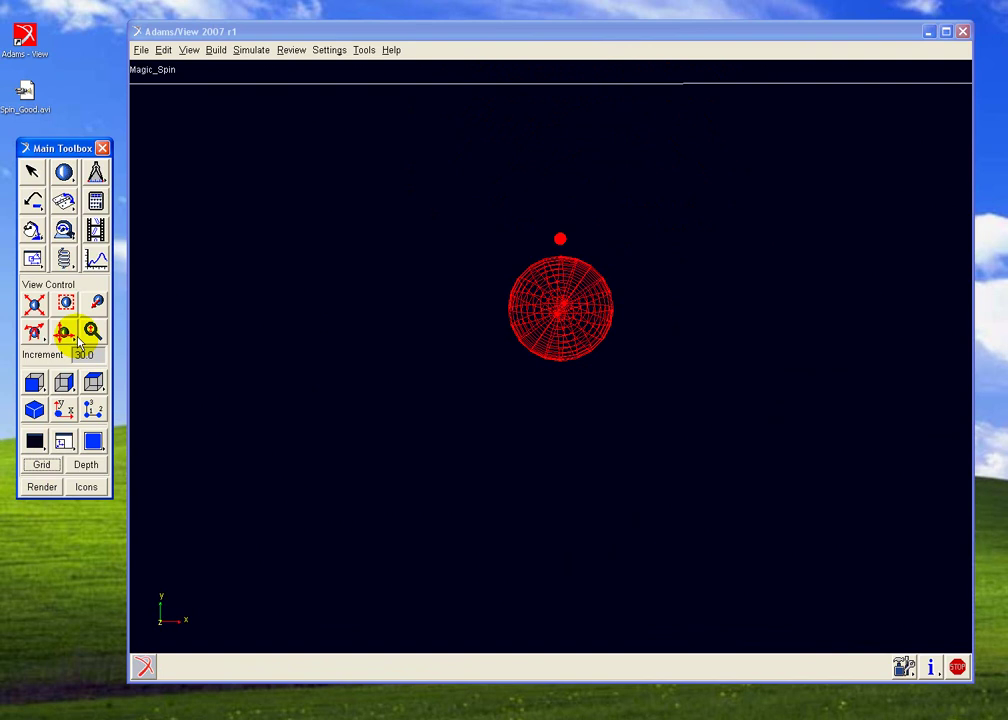
{"action": "right_click", "coordinate": [64, 265]}
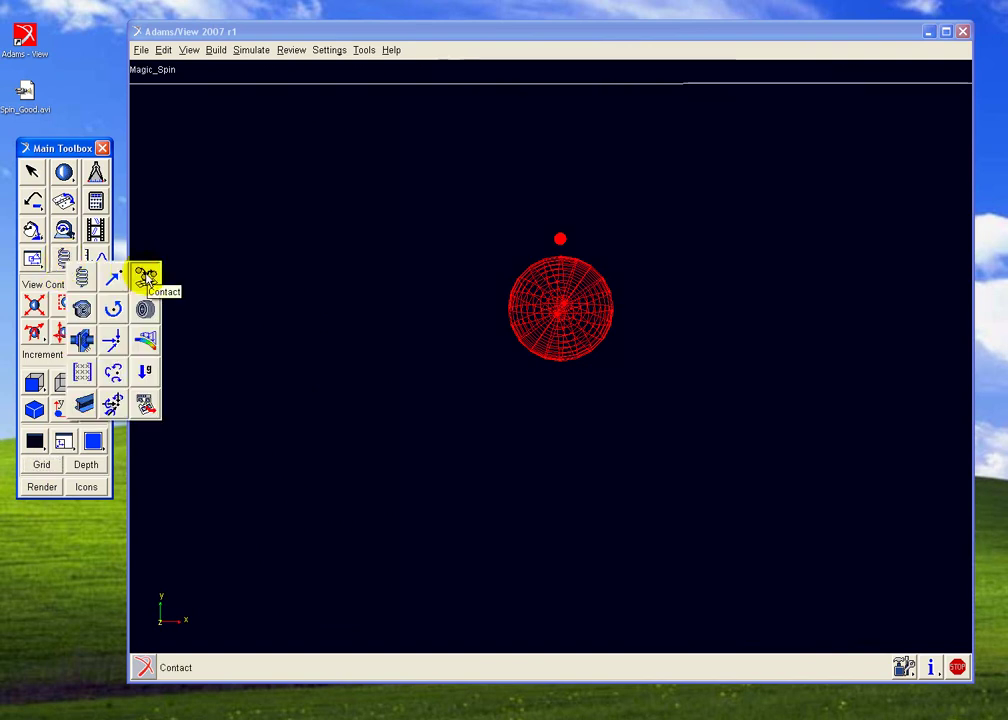
Step: Create a Sphere to Plane contact named Top_Contact, picking the small red ball TS as sphere
{"action": "left_click", "coordinate": [146, 278]}
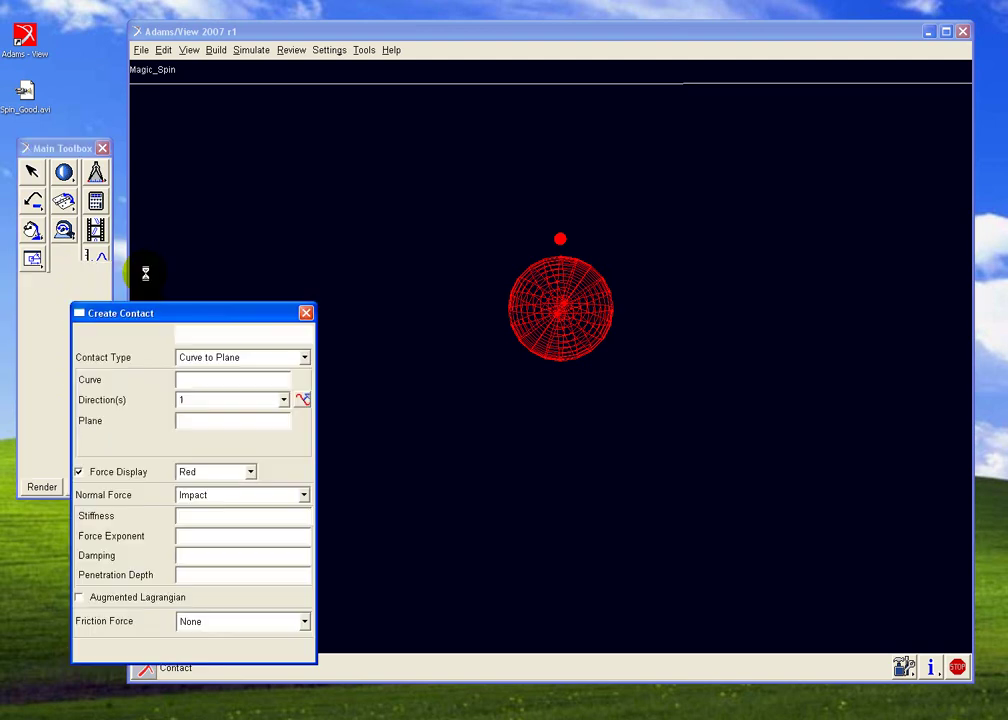
{"action": "left_click_drag", "start_coordinate": [188, 316], "coordinate": [962, 169]}
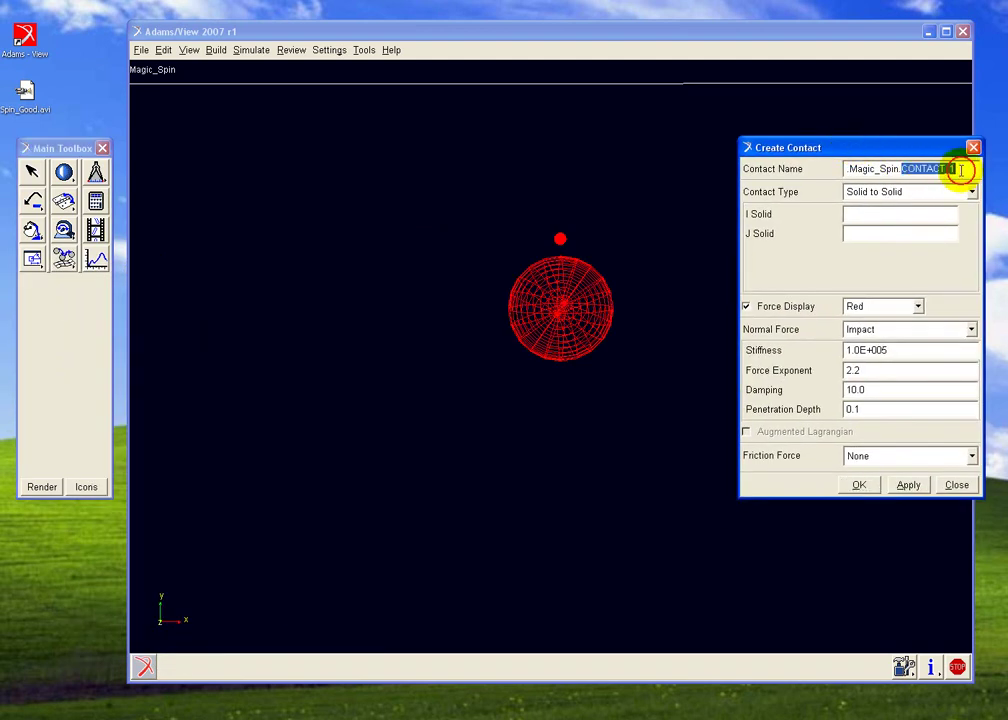
{"action": "type", "text": "Top_Contact"}
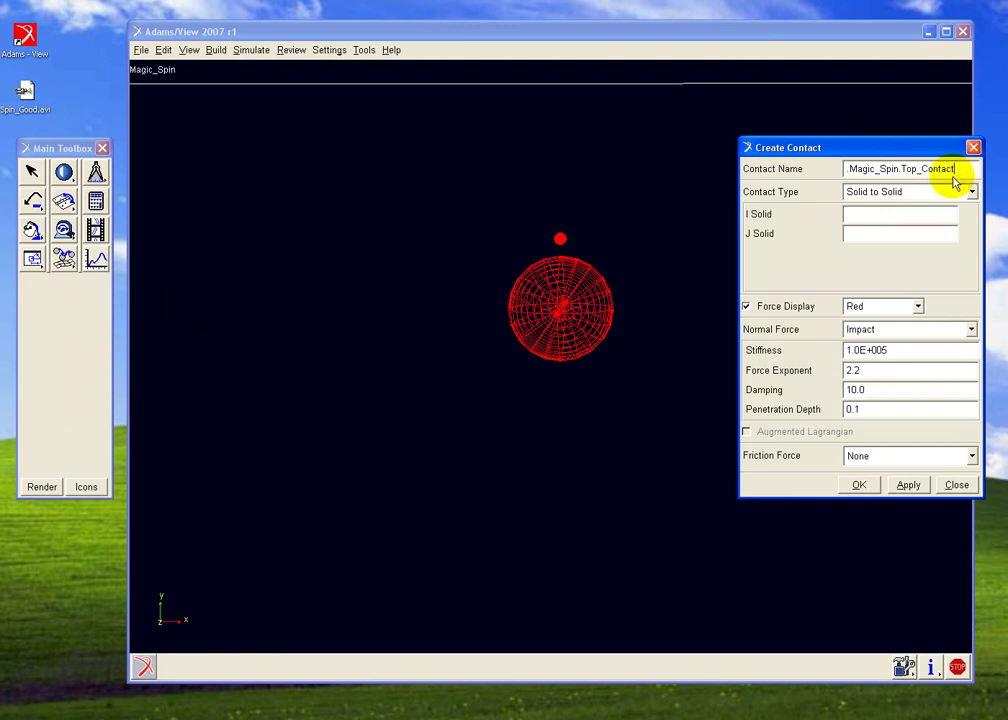
{"action": "left_click", "coordinate": [971, 192]}
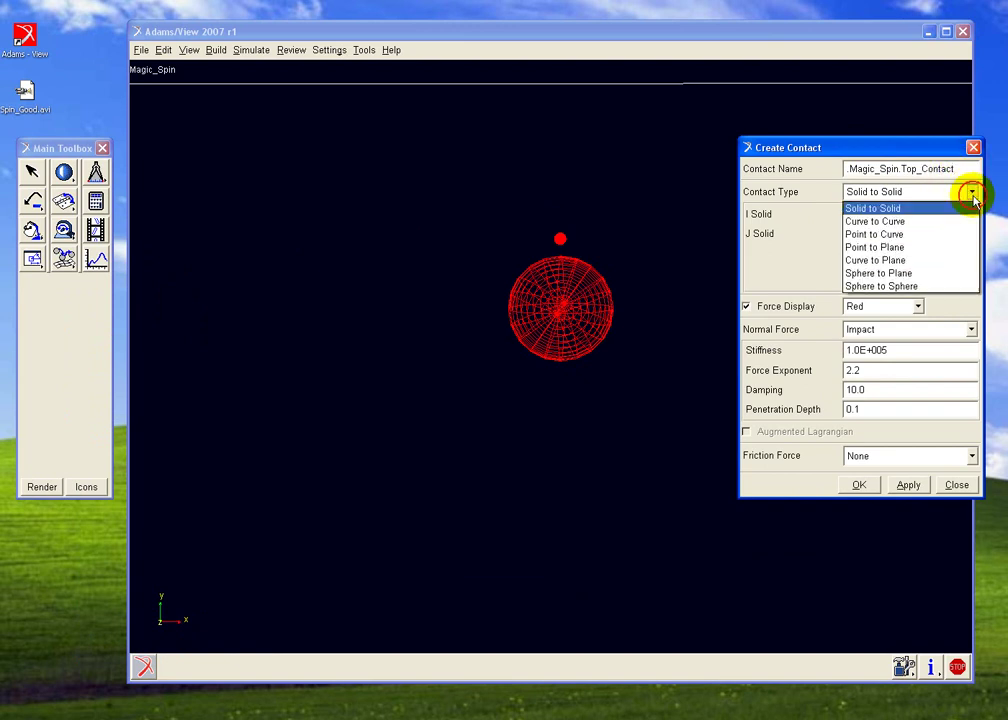
{"action": "left_click", "coordinate": [921, 280]}
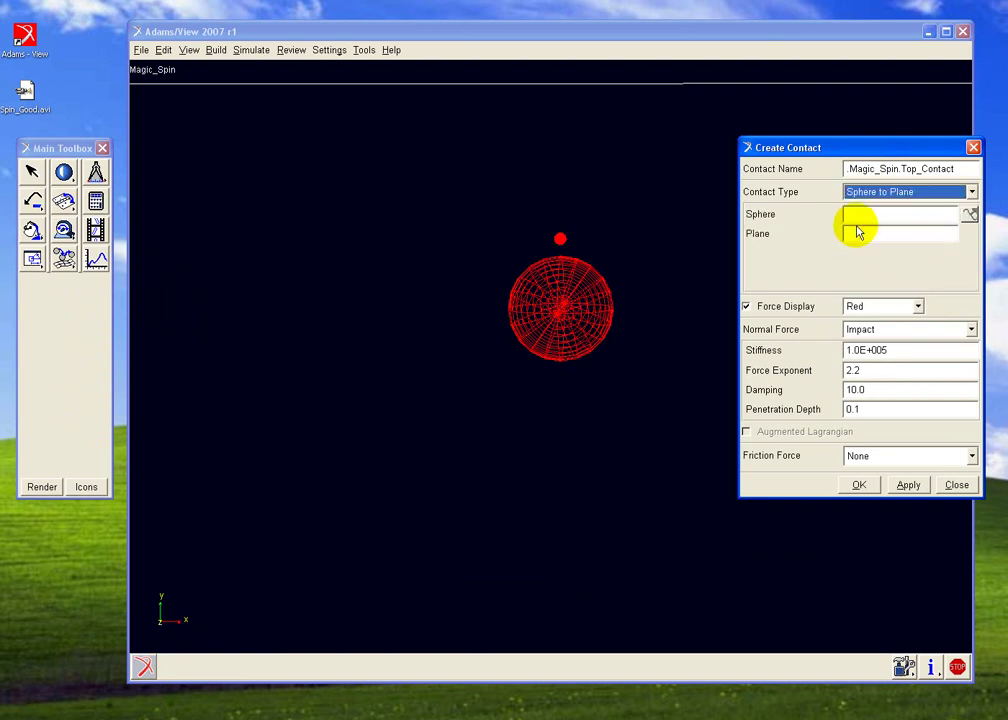
{"action": "right_click", "coordinate": [856, 216]}
{"action": "mouse_move", "coordinate": [925, 228]}
{"action": "left_click", "coordinate": [971, 224]}
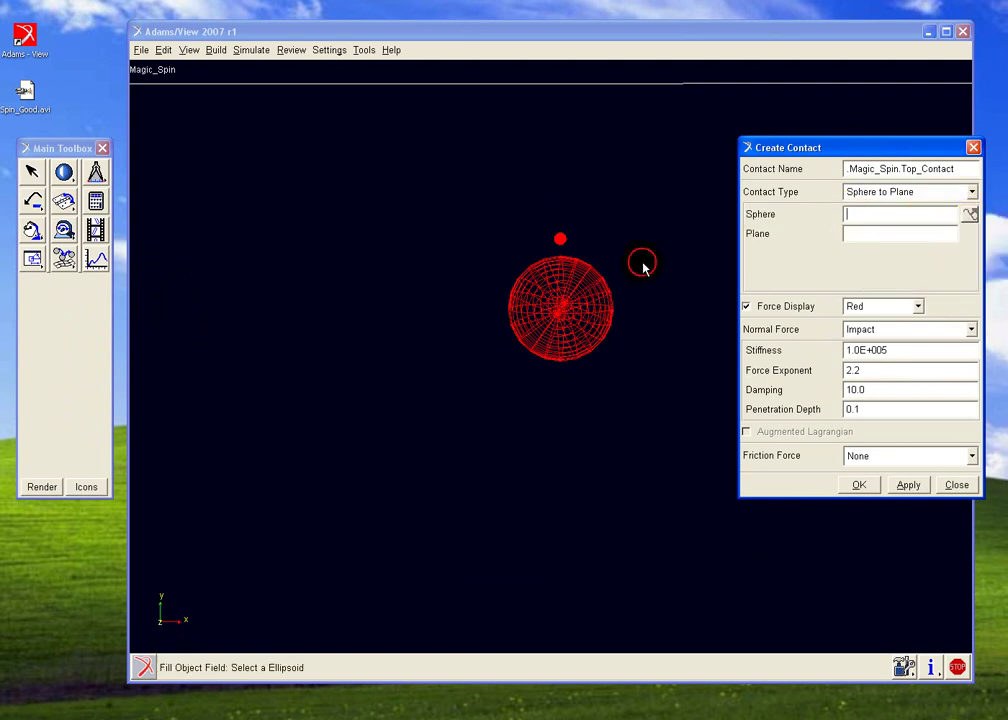
{"action": "left_click", "coordinate": [561, 243]}
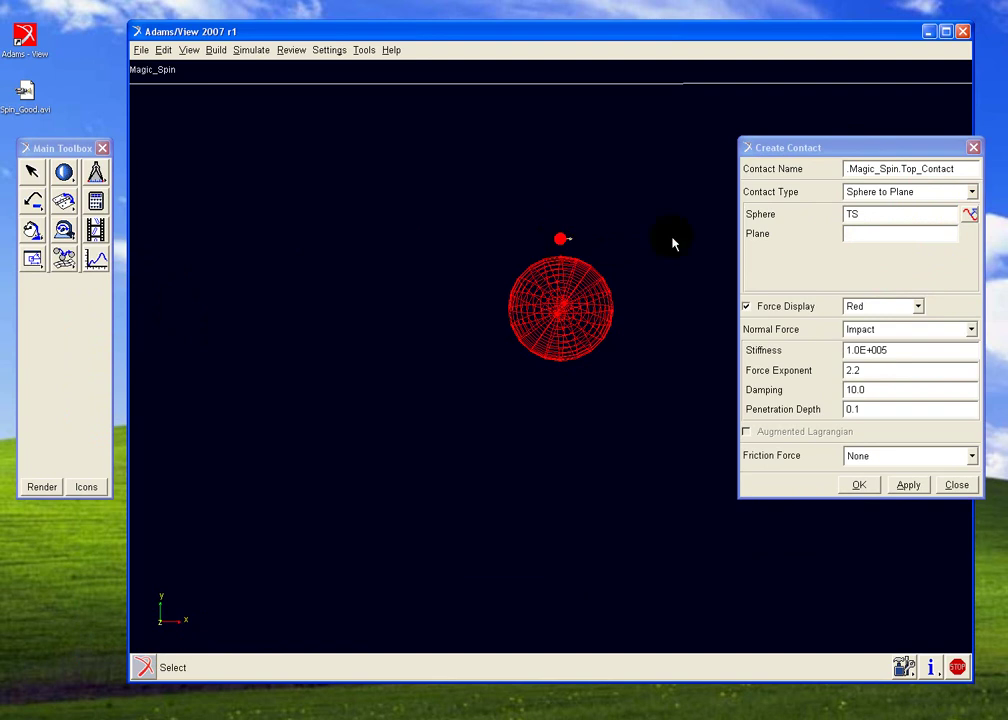
Step: Set the contact's plane to the ground's Surface through the Database Navigator
{"action": "right_click", "coordinate": [855, 234]}
{"action": "mouse_move", "coordinate": [868, 248]}
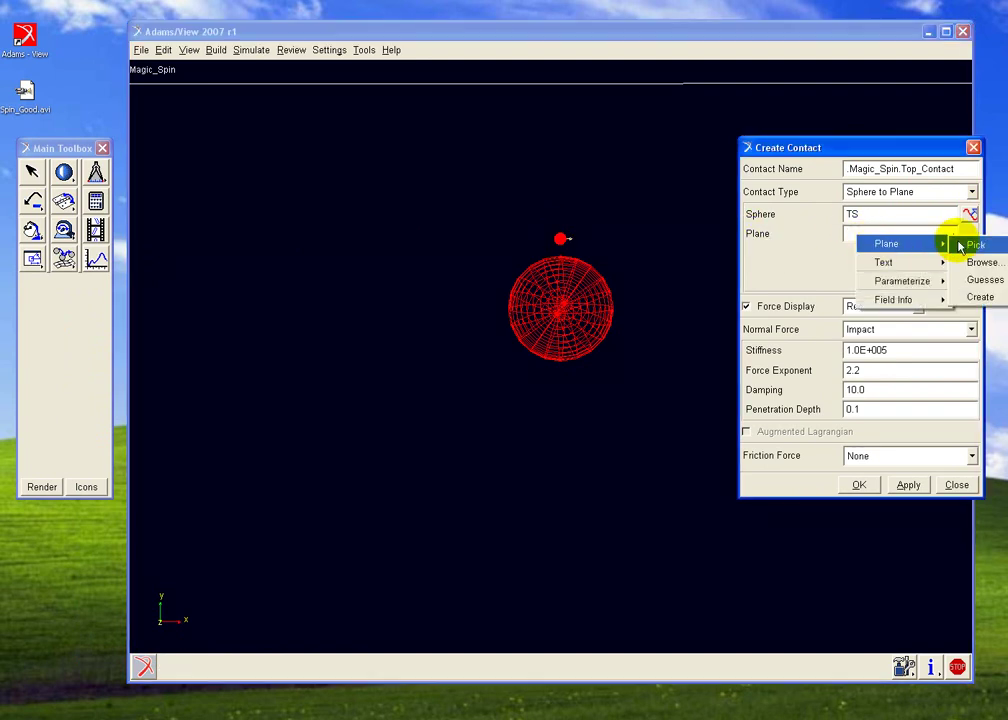
{"action": "left_click", "coordinate": [962, 245]}
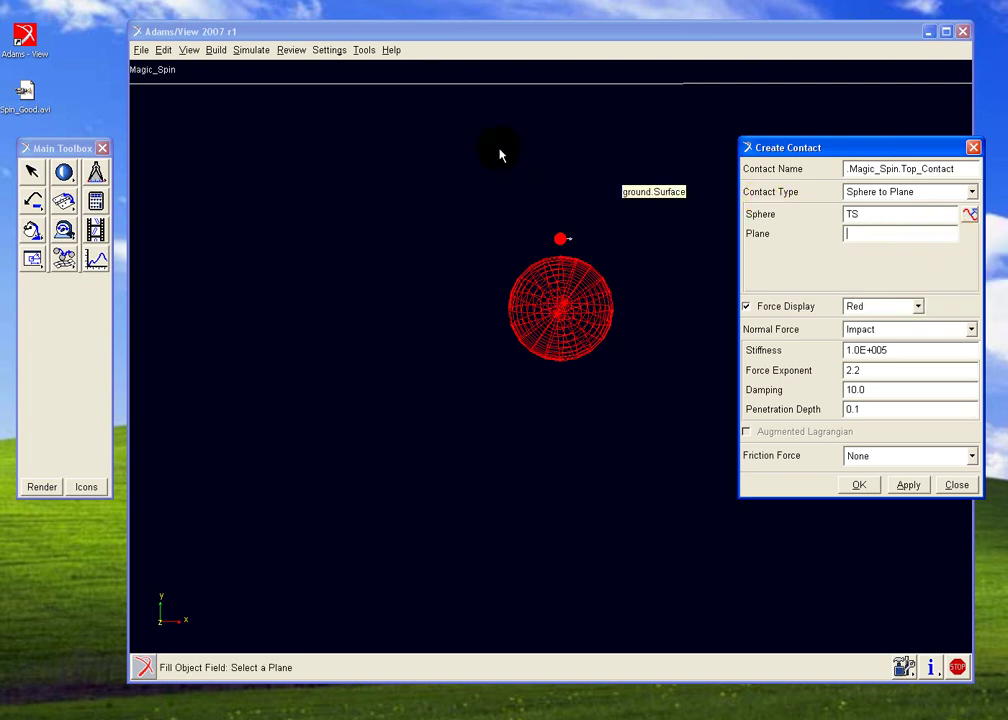
{"action": "right_click", "coordinate": [857, 233]}
{"action": "mouse_move", "coordinate": [889, 241]}
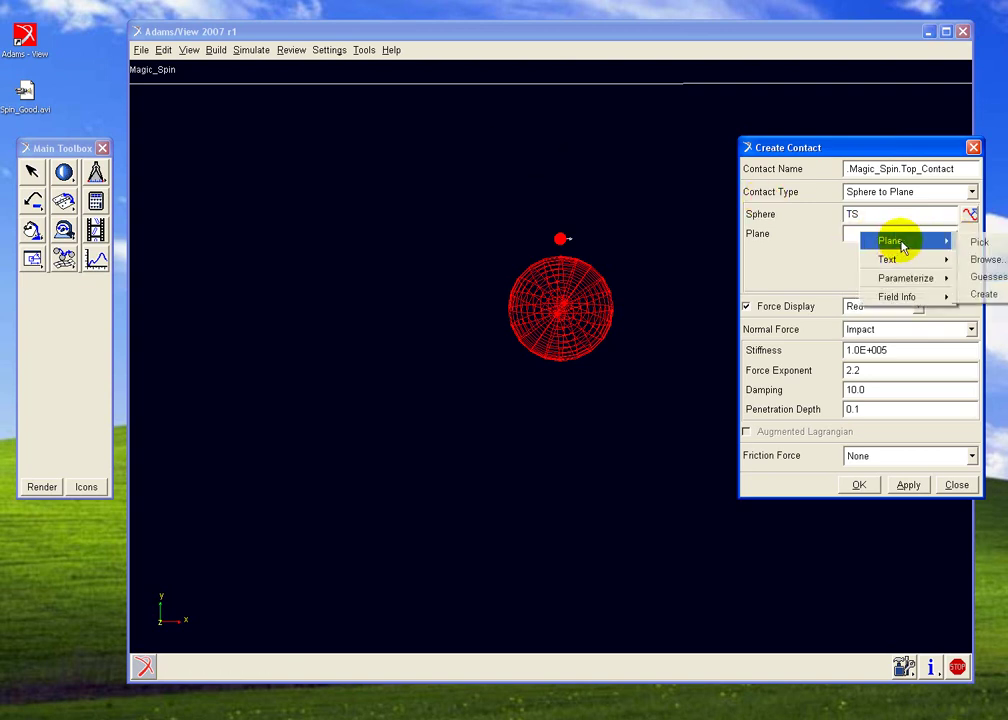
{"action": "left_click", "coordinate": [980, 260]}
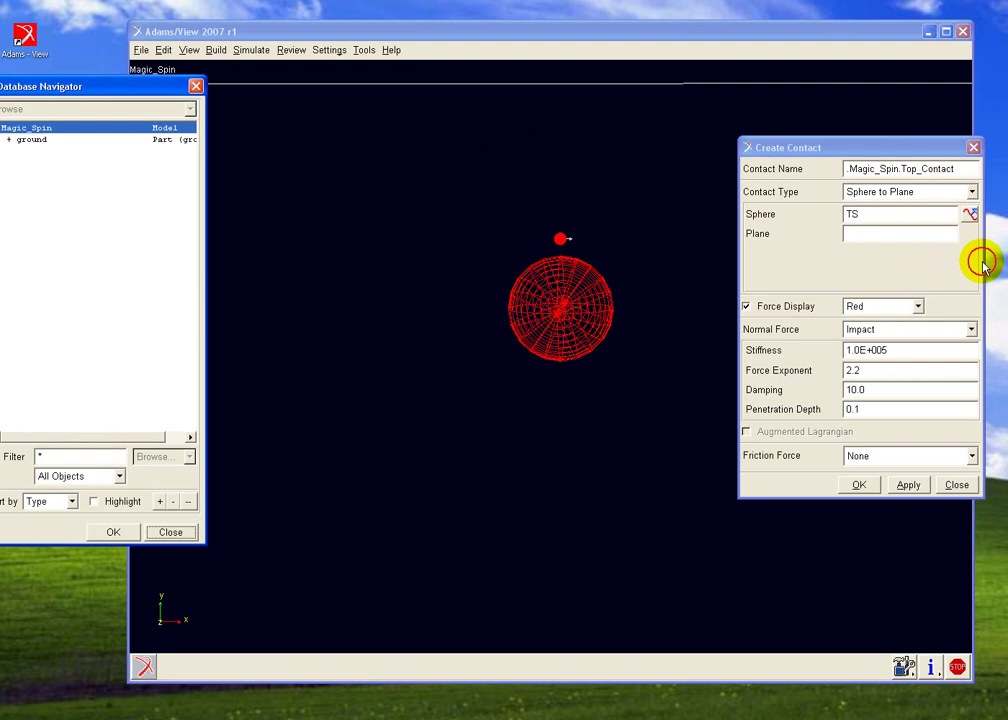
{"action": "left_click", "coordinate": [36, 140]}
{"action": "left_click", "coordinate": [48, 150]}
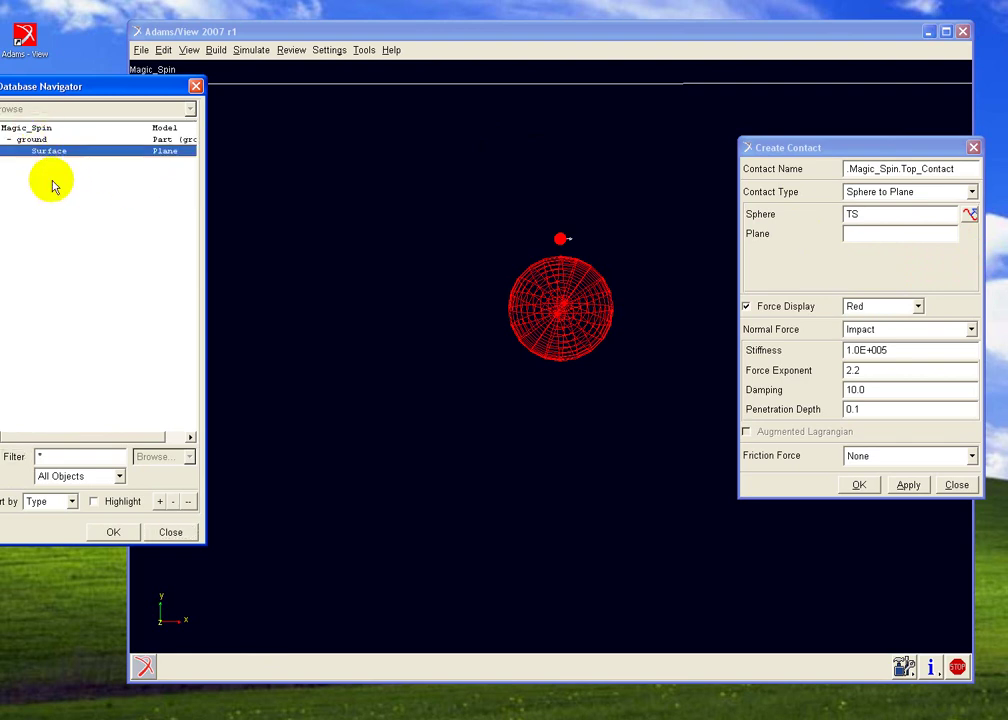
{"action": "left_click", "coordinate": [113, 532]}
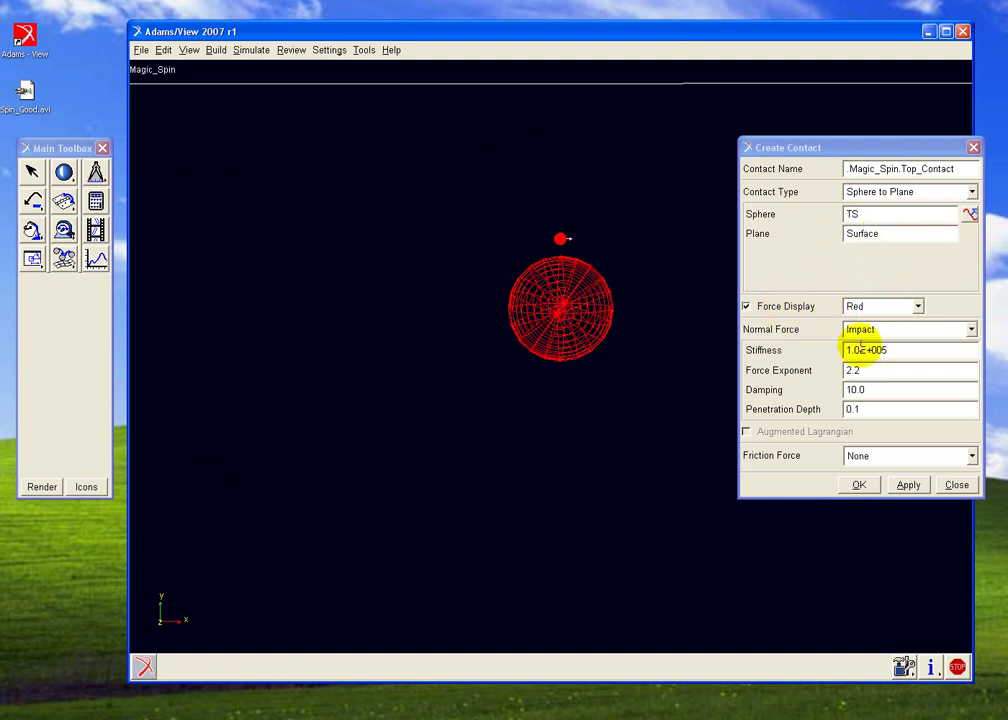
Step: Keep the Impact normal force with stiffness 1.0E+005 and change the force exponent from 2.2 to 1.5
{"action": "left_click", "coordinate": [968, 332]}
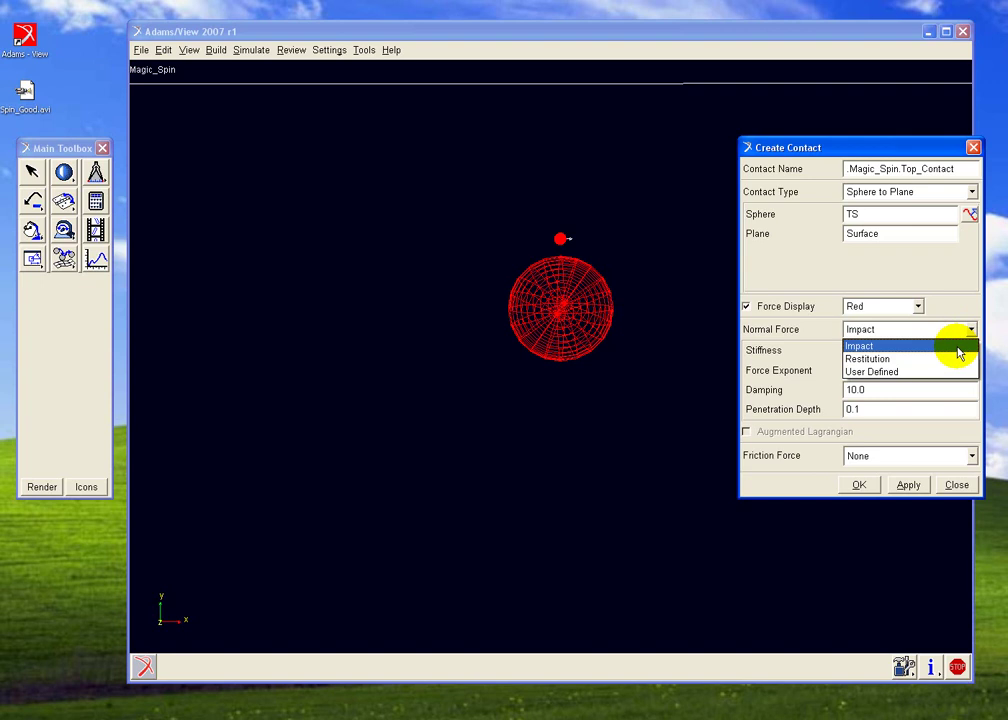
{"action": "left_click", "coordinate": [958, 346]}
{"action": "left_click", "coordinate": [899, 349]}
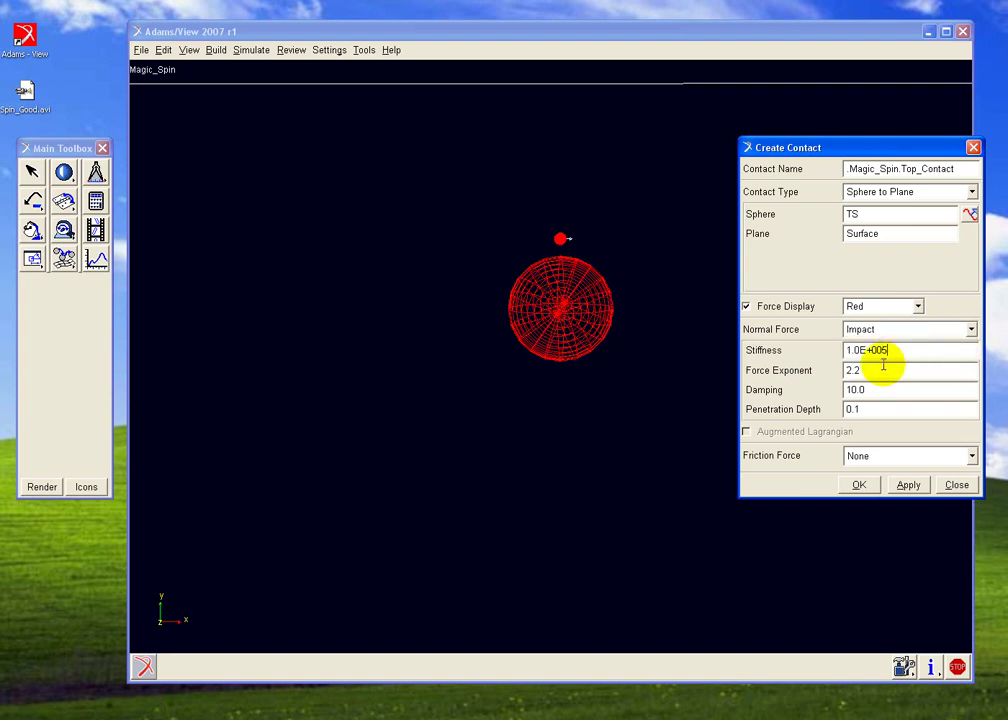
{"action": "left_click", "coordinate": [876, 373]}
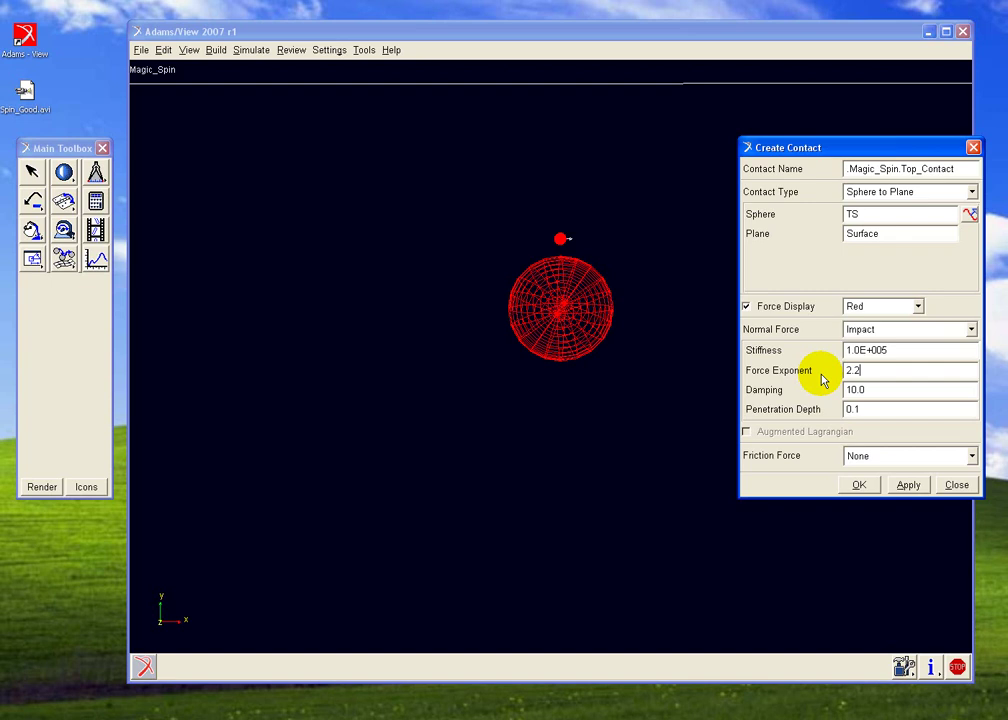
{"action": "double_click", "coordinate": [857, 390]}
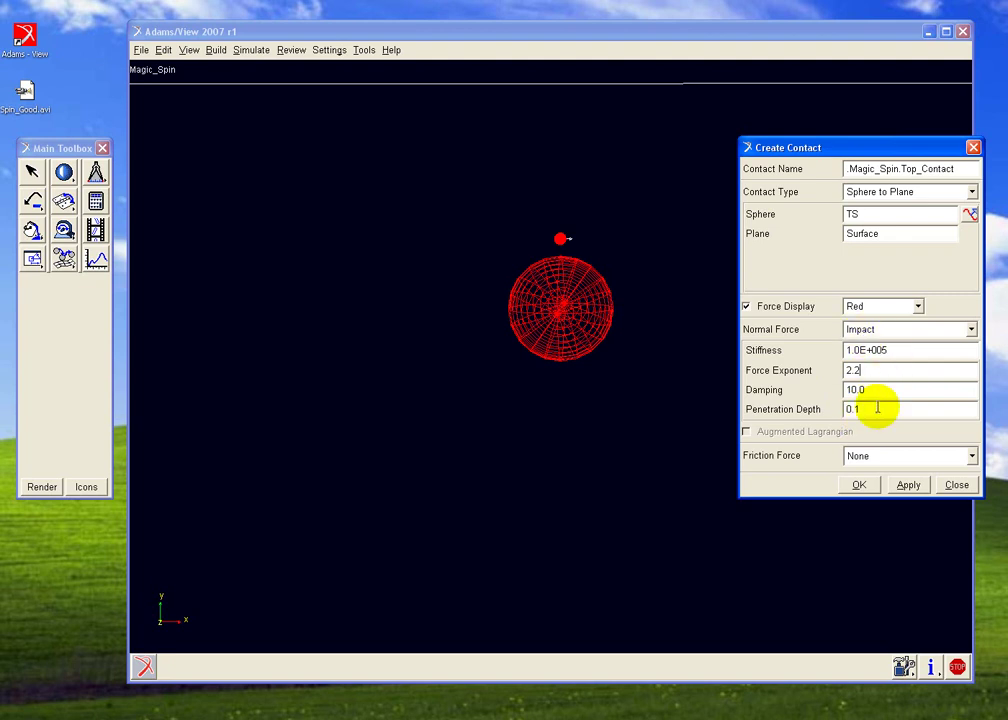
{"action": "left_click_drag", "start_coordinate": [873, 372], "coordinate": [826, 374]}
{"action": "type", "text": "1.5"}
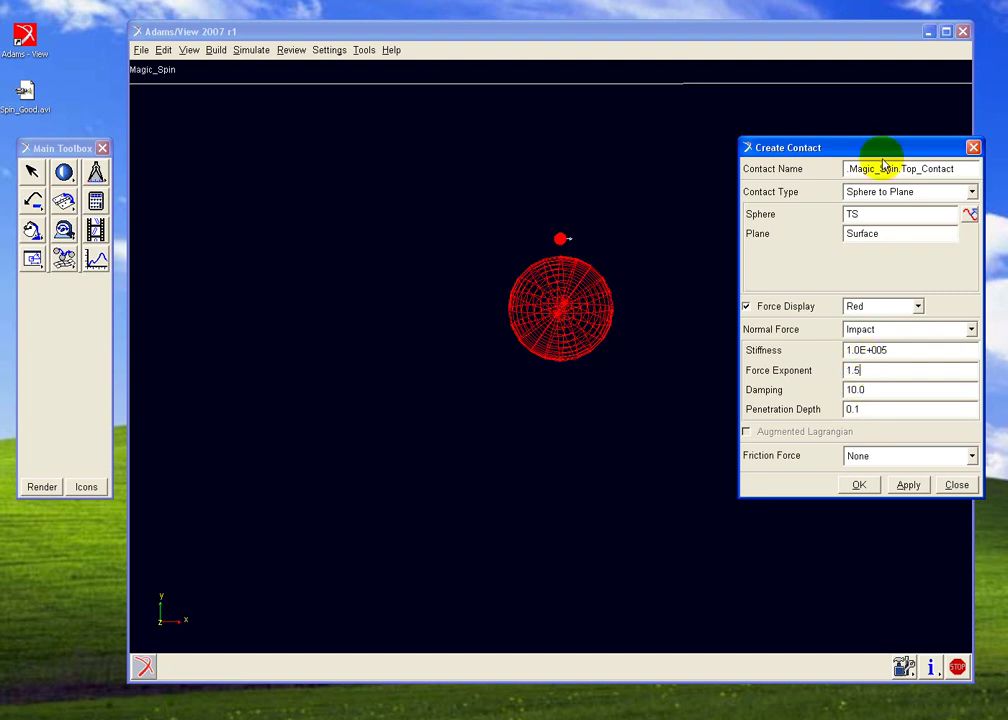
{"action": "left_click_drag", "start_coordinate": [871, 150], "coordinate": [813, 122]}
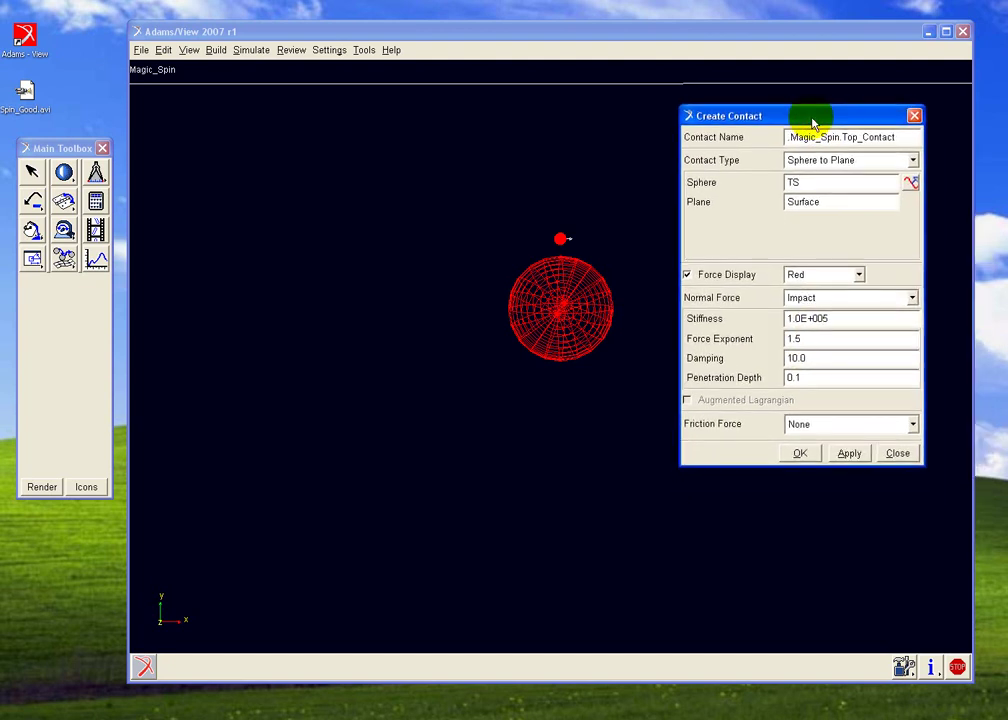
Step: Set Coulomb friction with static and dynamic coefficients both 0.2
{"action": "left_click", "coordinate": [914, 427]}
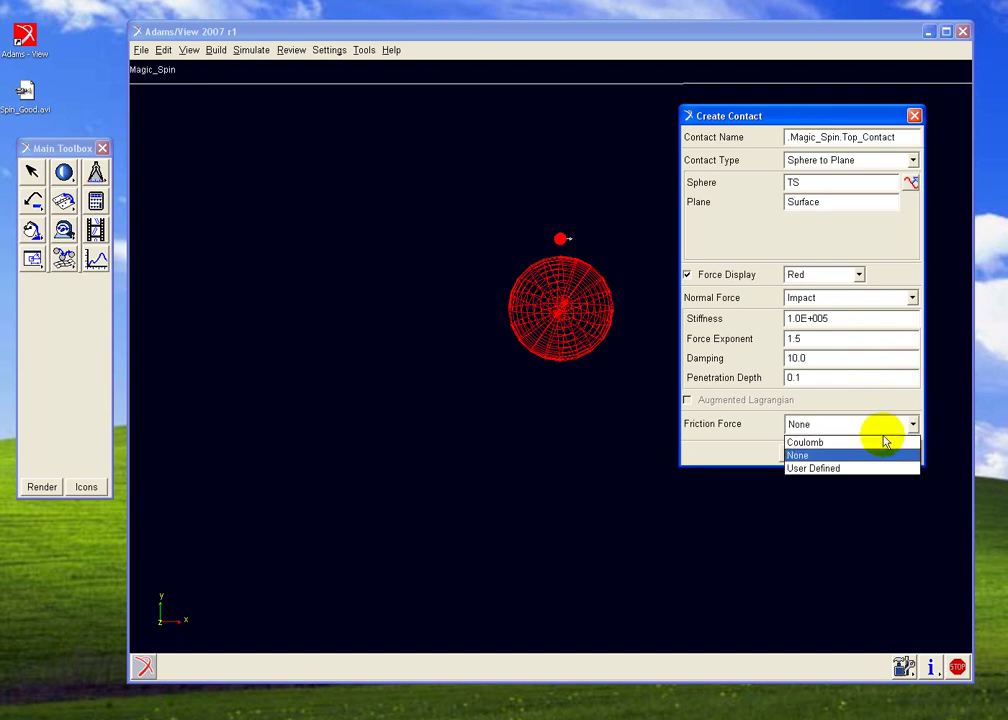
{"action": "left_click", "coordinate": [873, 443]}
{"action": "left_click", "coordinate": [815, 468]}
{"action": "key", "text": "BackSpace"}
{"action": "type", "text": "2"}
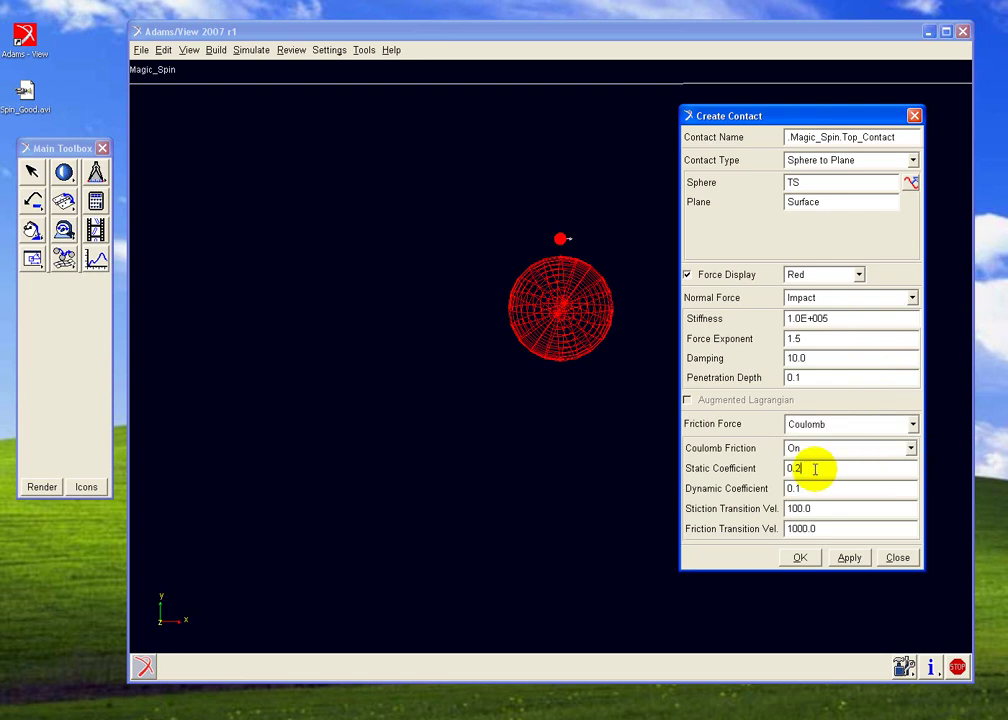
{"action": "left_click", "coordinate": [820, 488]}
{"action": "key", "text": "BackSpace"}
{"action": "type", "text": "2"}
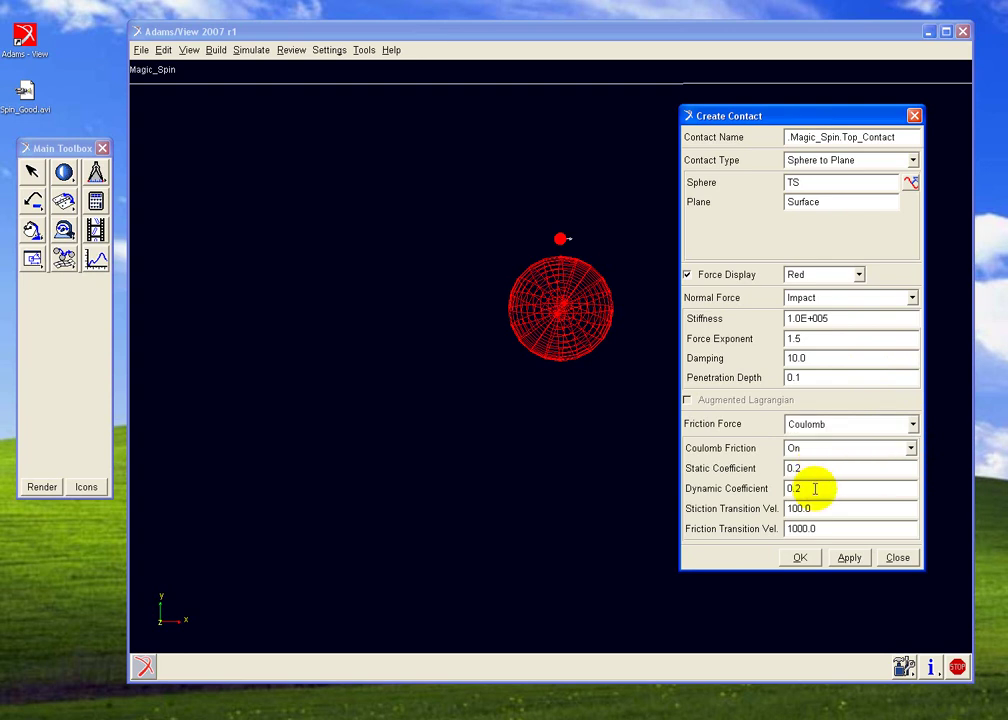
Step: Create Top_Contact and turn on the model icons
{"action": "left_click", "coordinate": [804, 558]}
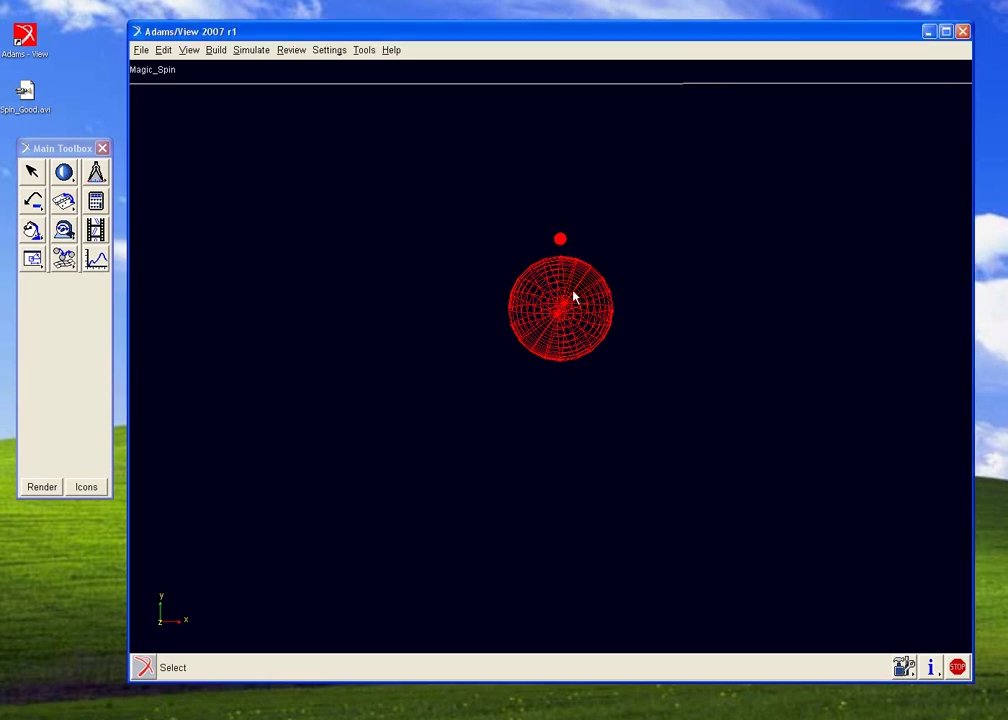
{"action": "left_click", "coordinate": [31, 171]}
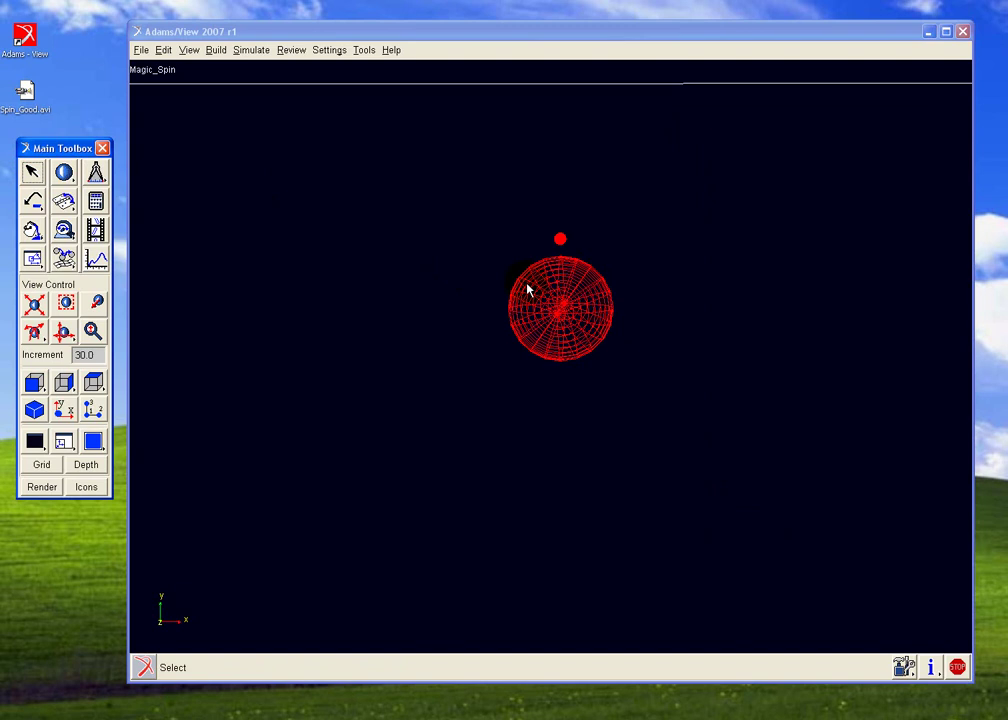
{"action": "left_click", "coordinate": [84, 487]}
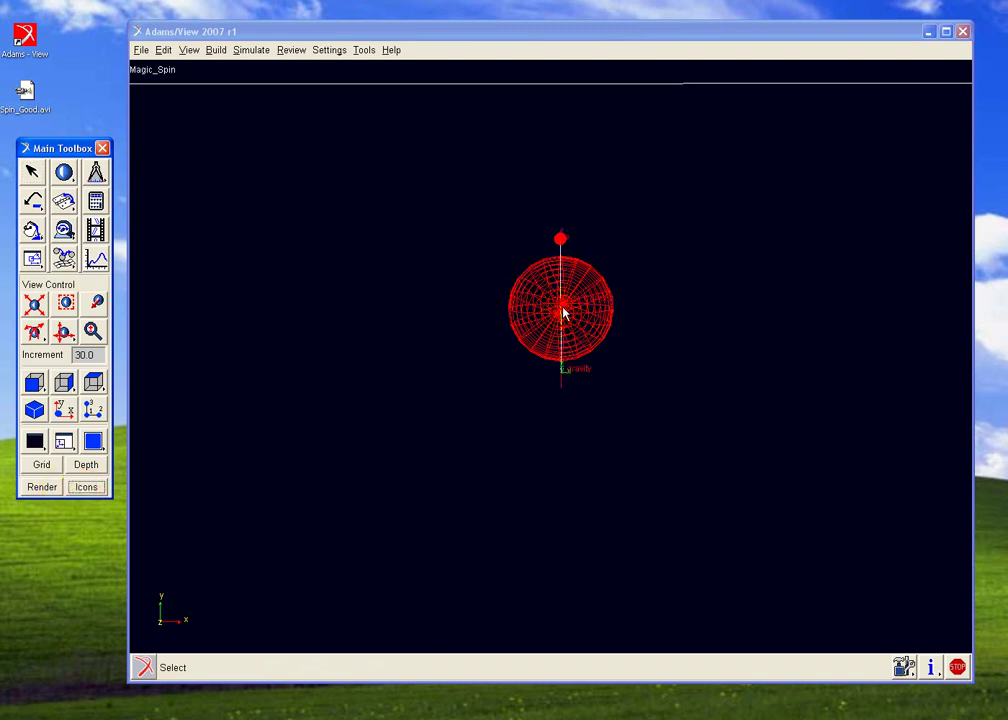
{"action": "left_click", "coordinate": [80, 487]}
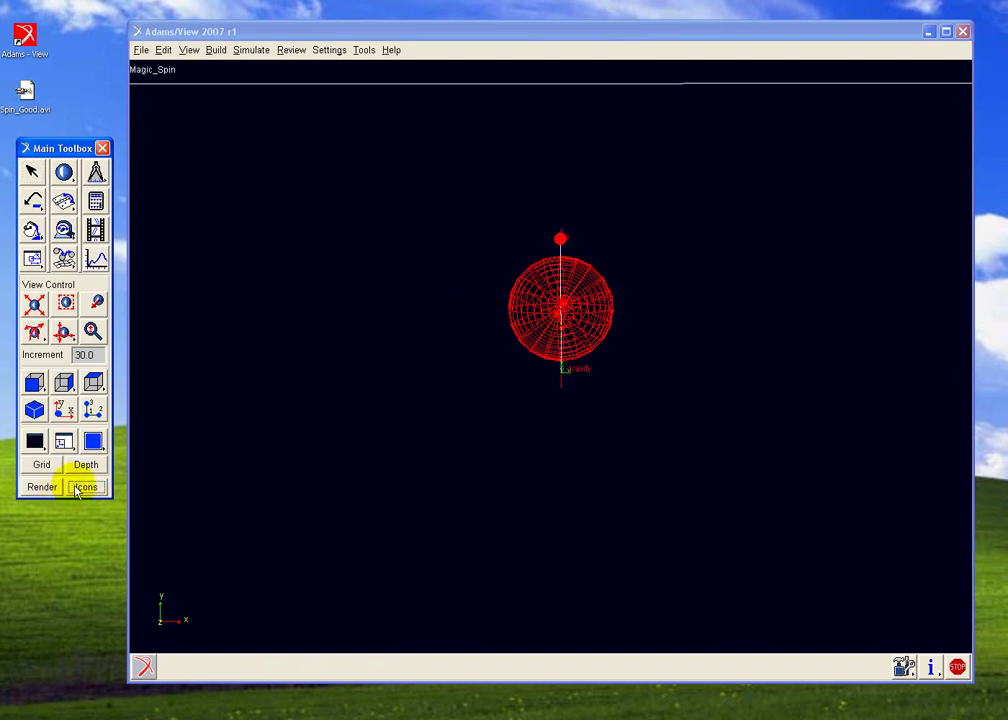
Step: Copy Top_Contact to make Top_Contact_2 and begin renaming the copy
{"action": "right_click", "coordinate": [561, 261]}
{"action": "mouse_move", "coordinate": [594, 334]}
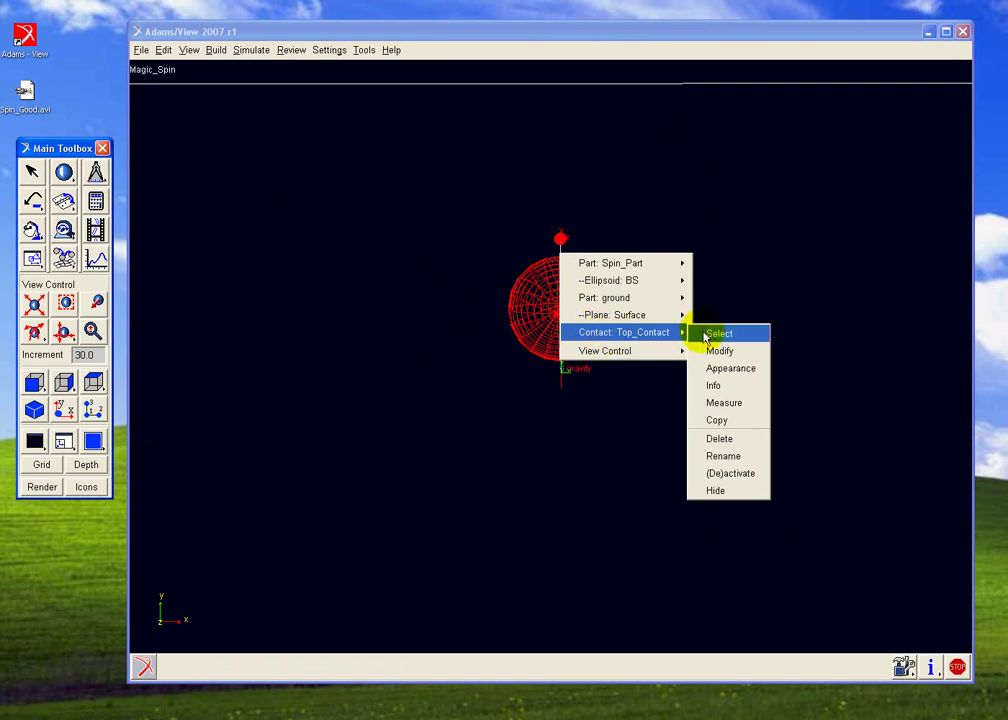
{"action": "left_click", "coordinate": [716, 422]}
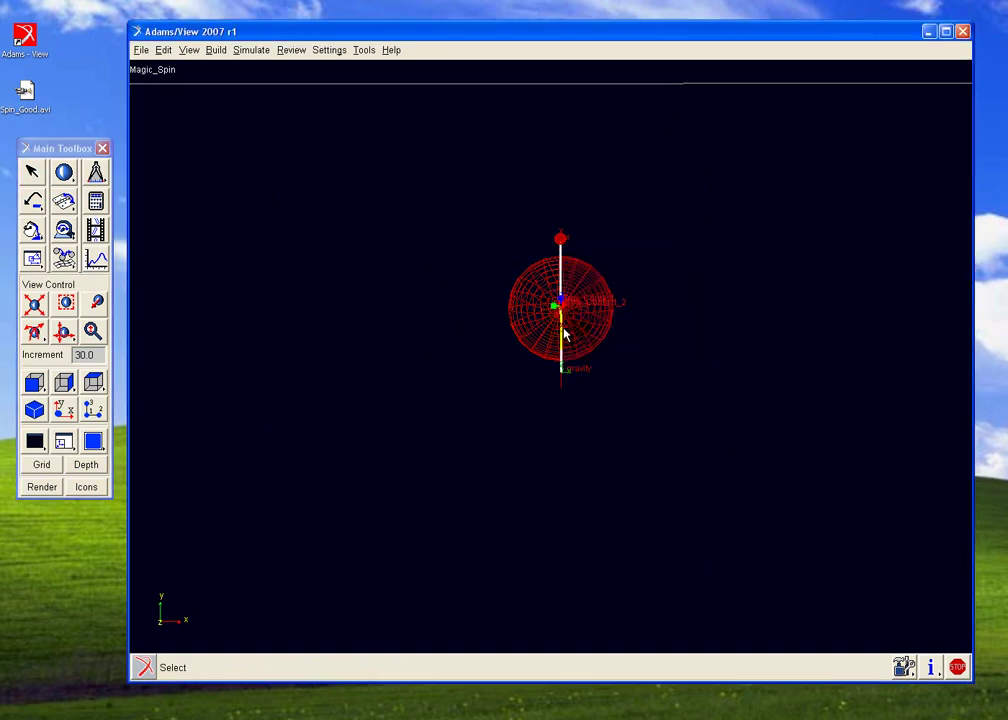
{"action": "right_click", "coordinate": [565, 340]}
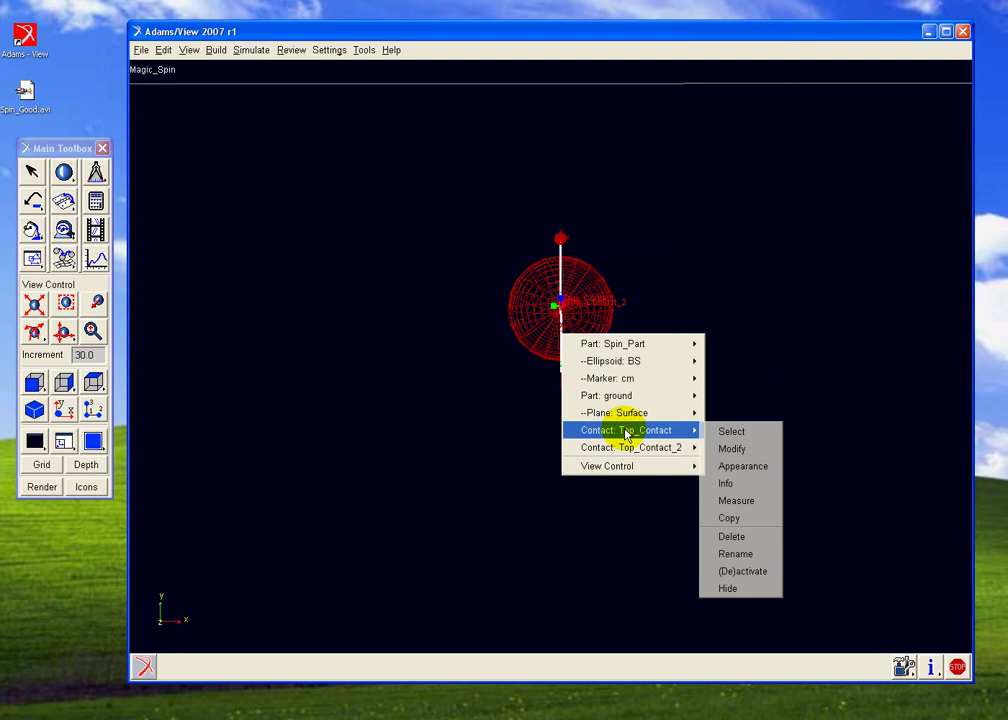
{"action": "mouse_move", "coordinate": [636, 447]}
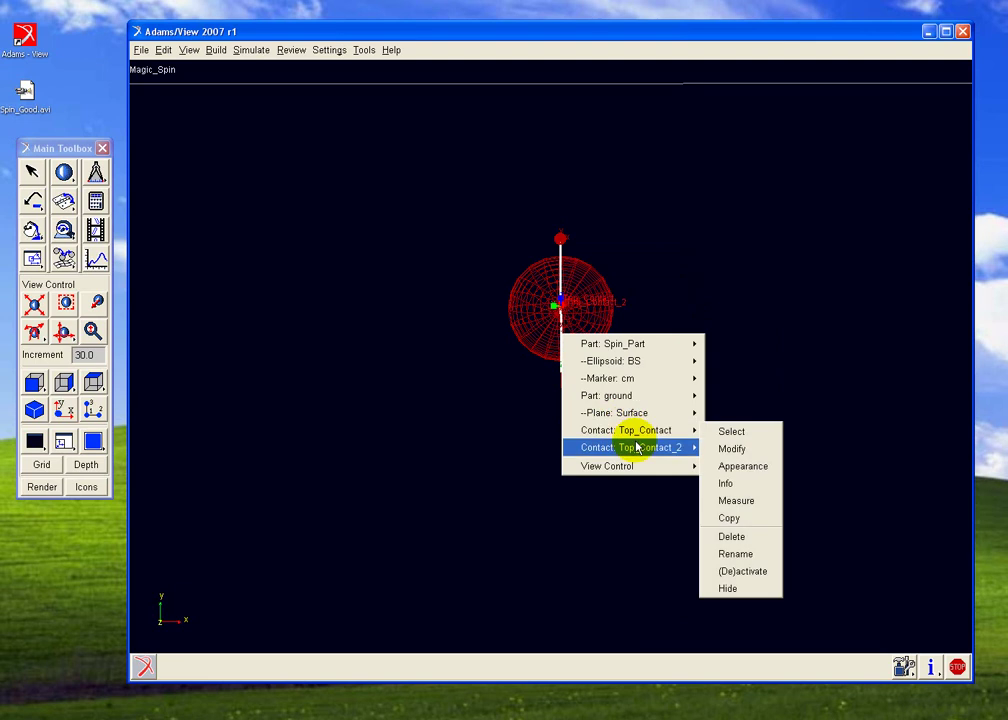
{"action": "left_click", "coordinate": [751, 576]}
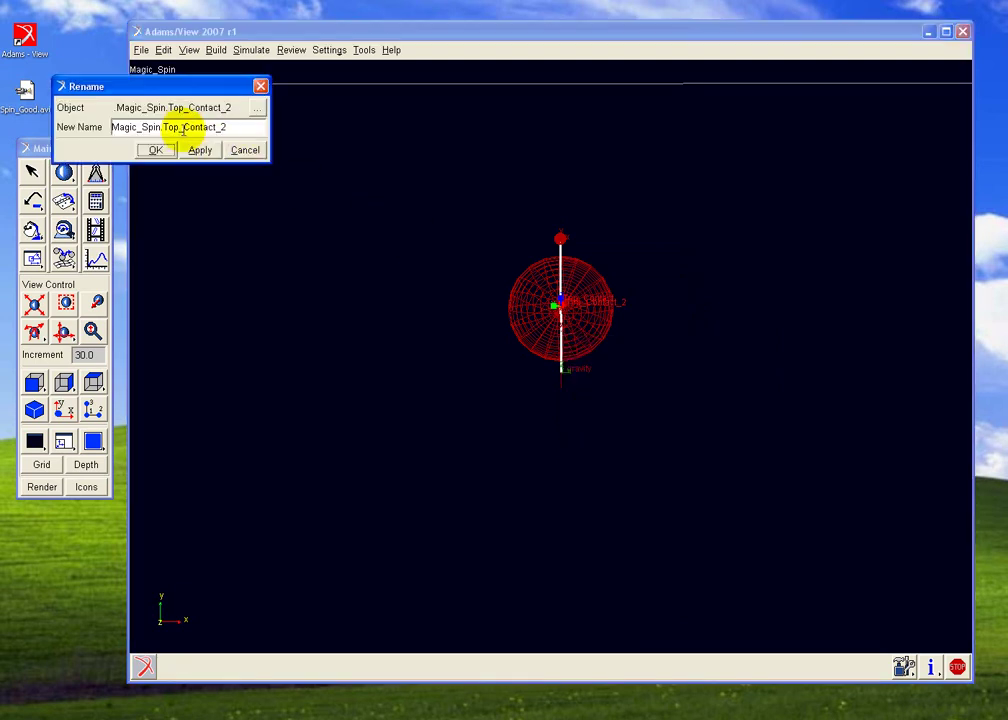
Step: Rename Top_Contact_2 to Bot_Contact, then bring up the sphere's object menu again
{"action": "left_click", "coordinate": [177, 128]}
{"action": "key", "text": "BackSpace"}
{"action": "key", "text": "BackSpace"}
{"action": "key", "text": "BackSpace"}
{"action": "type", "text": "Bo"}
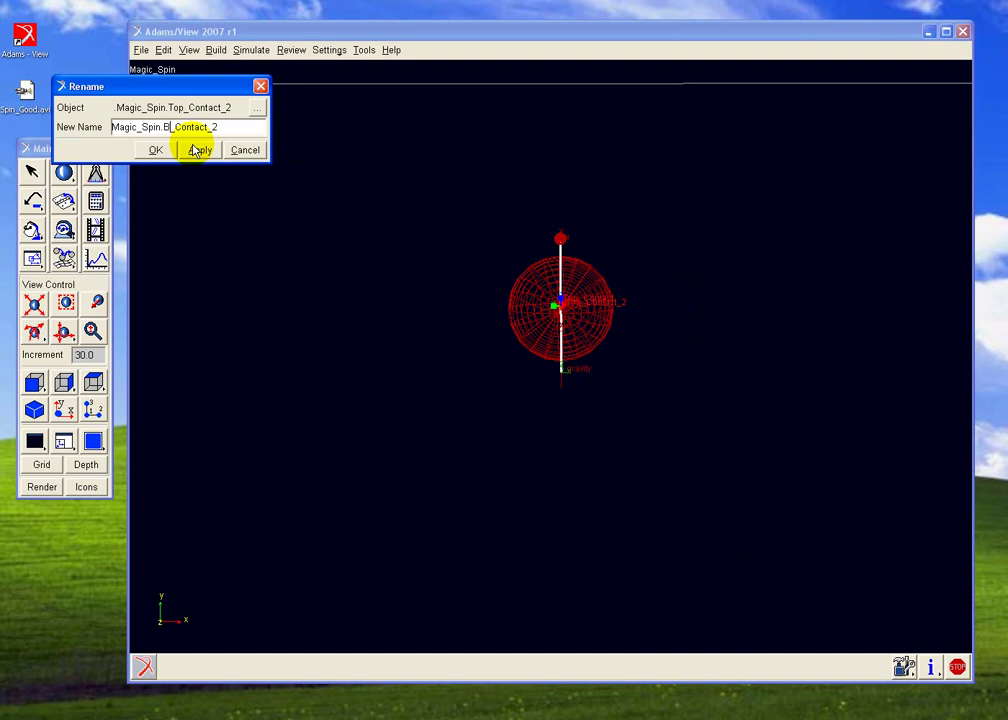
{"action": "type", "text": "t"}
{"action": "left_click", "coordinate": [157, 150]}
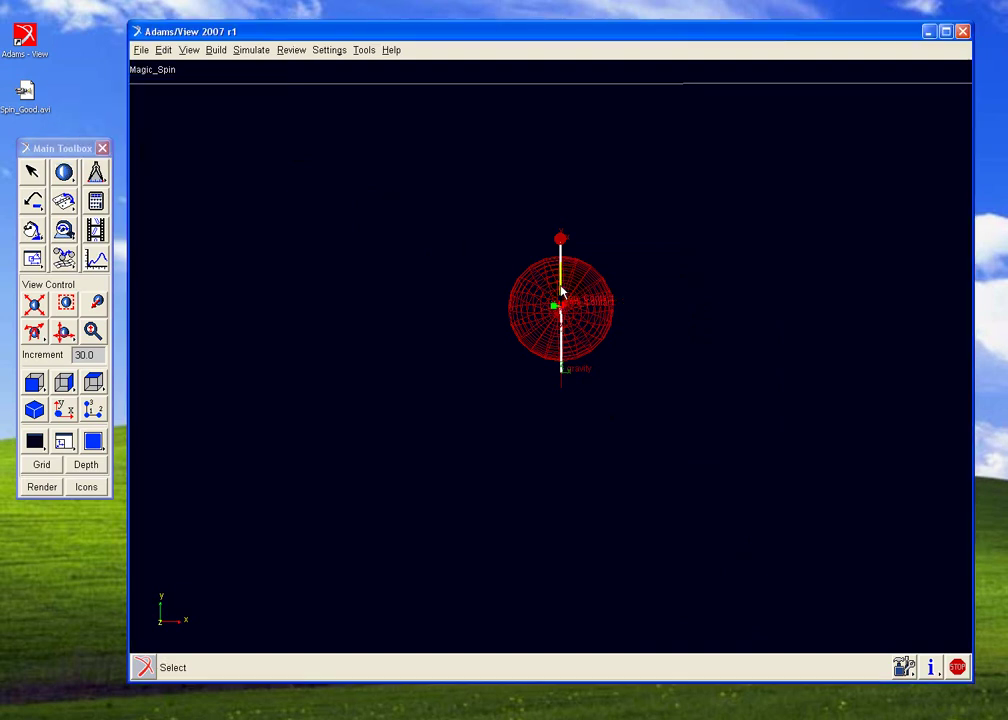
{"action": "right_click", "coordinate": [561, 291]}
Step: Modify Bot_Contact to use the bottom sphere BS against Surface, keeping its other settings
{"action": "mouse_move", "coordinate": [612, 387]}
{"action": "left_click", "coordinate": [714, 398]}
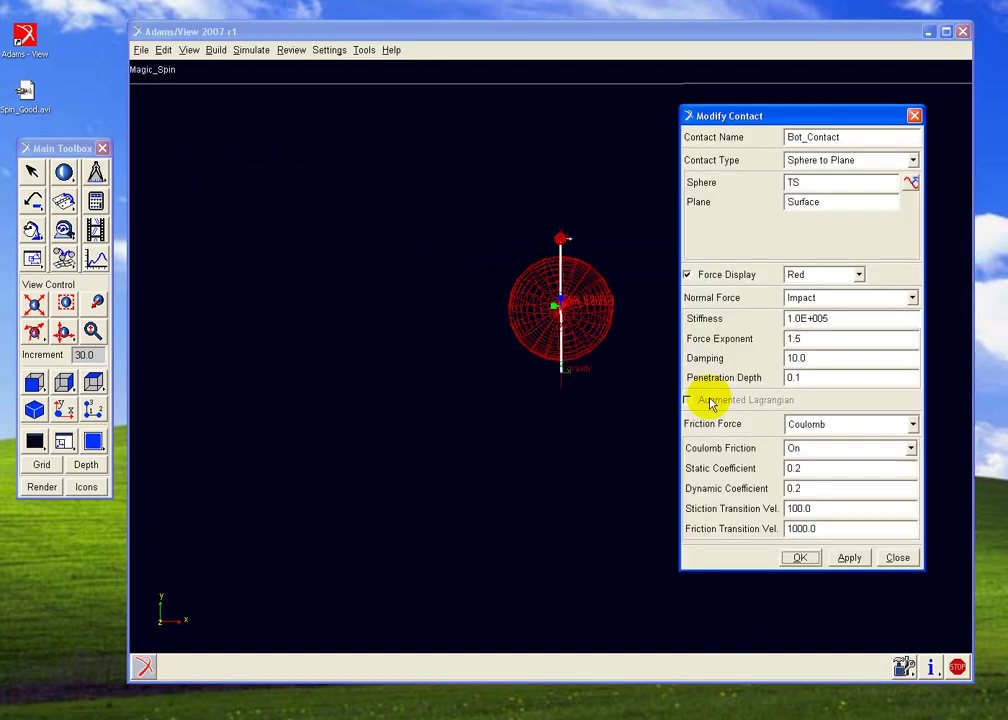
{"action": "right_click", "coordinate": [826, 185]}
{"action": "mouse_move", "coordinate": [900, 194]}
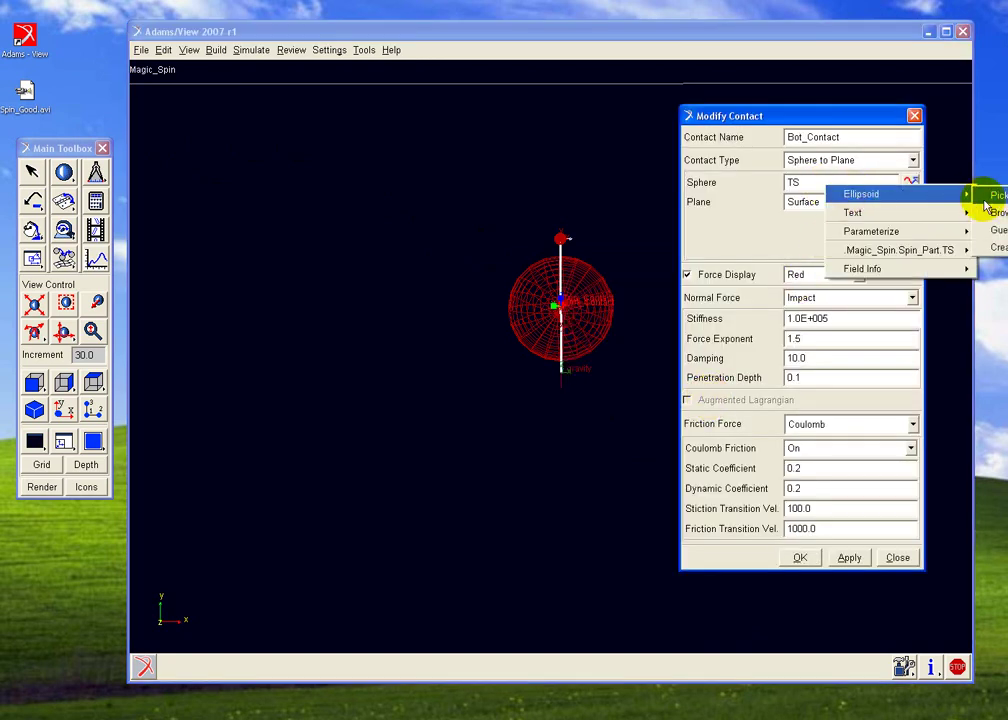
{"action": "left_click", "coordinate": [987, 198]}
{"action": "left_click", "coordinate": [597, 300]}
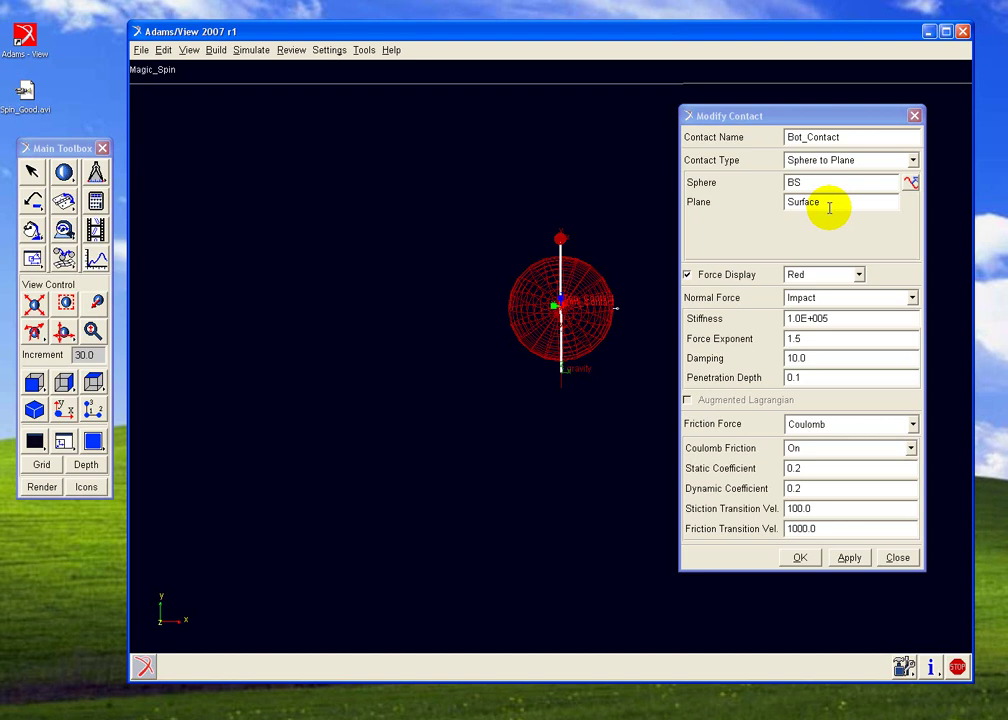
{"action": "left_click", "coordinate": [800, 557]}
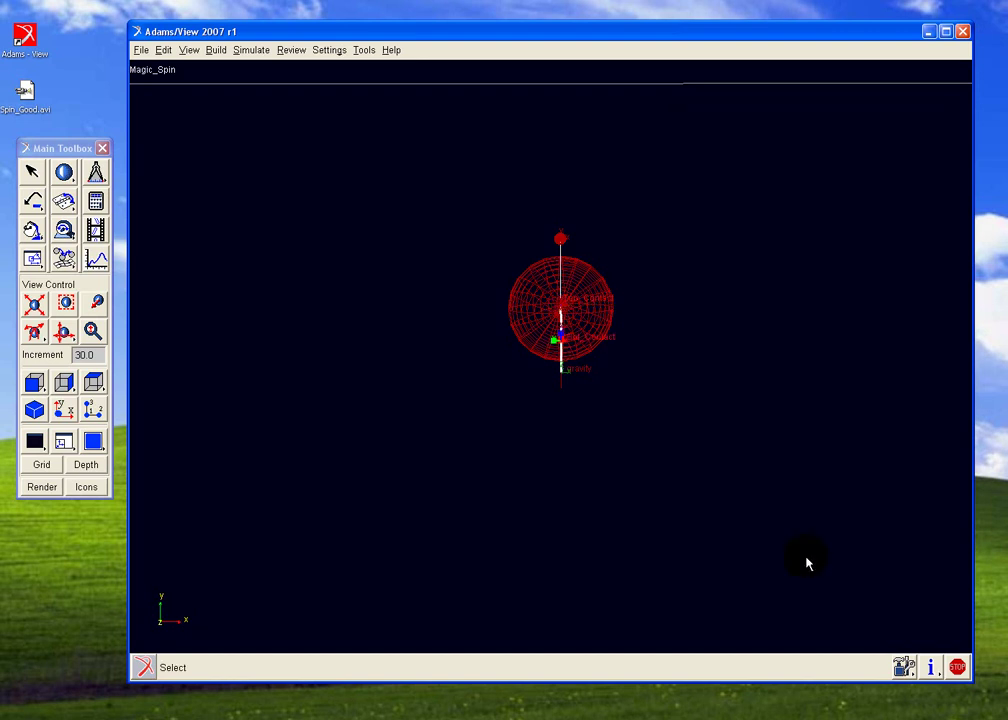